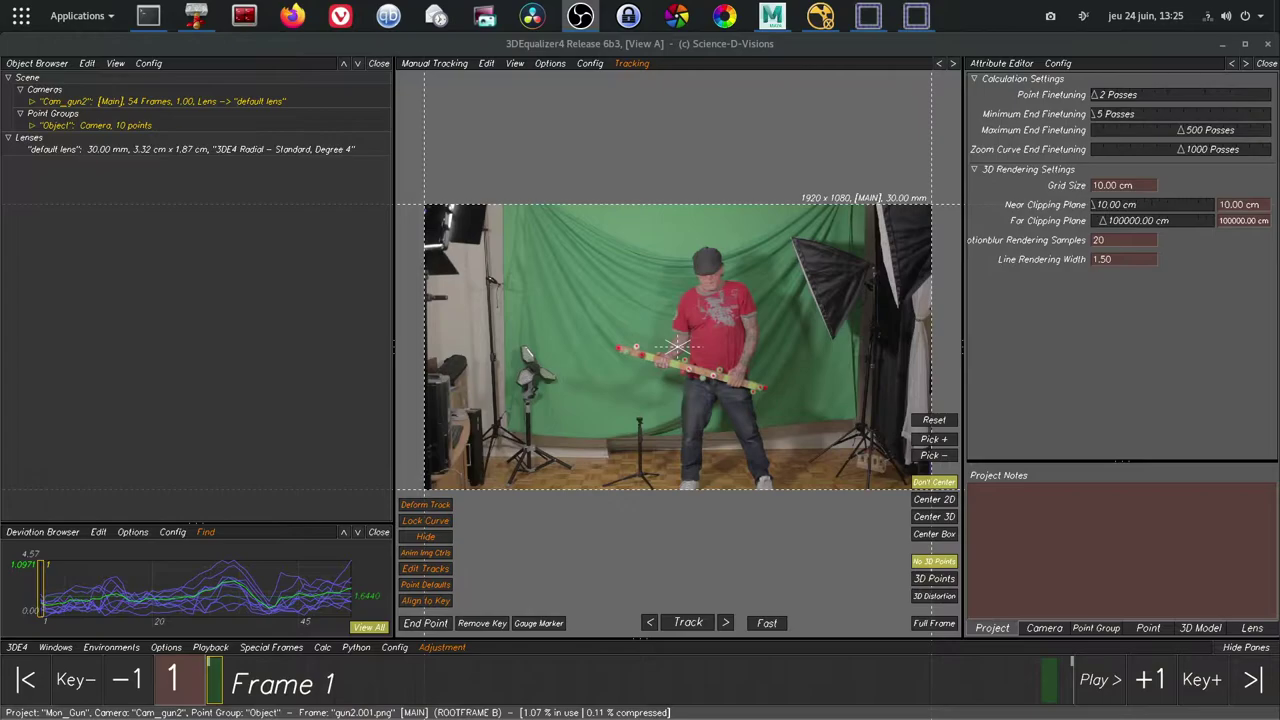
Zoom into the gun2 footage in the 3DEqualizer4 viewport
scroll(596, 421, down, 1)
scroll(622, 442, up, 2)
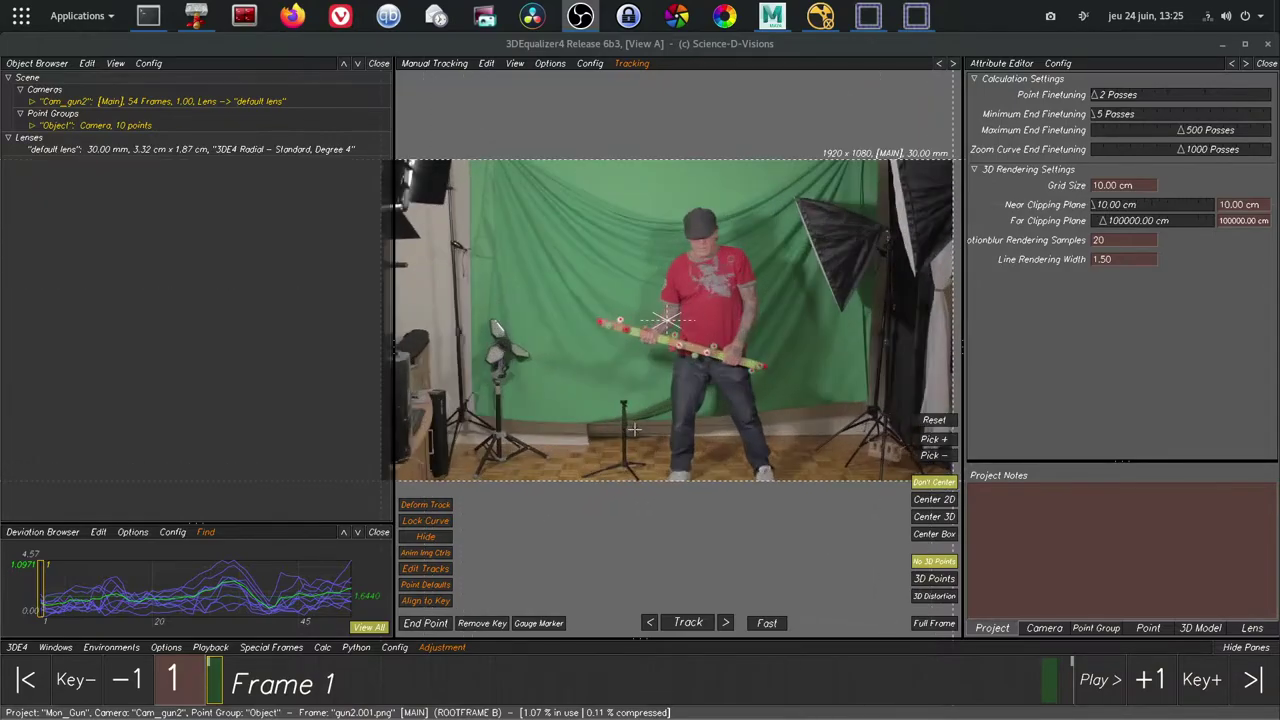
scroll(654, 430, up, 2)
scroll(638, 401, up, 2)
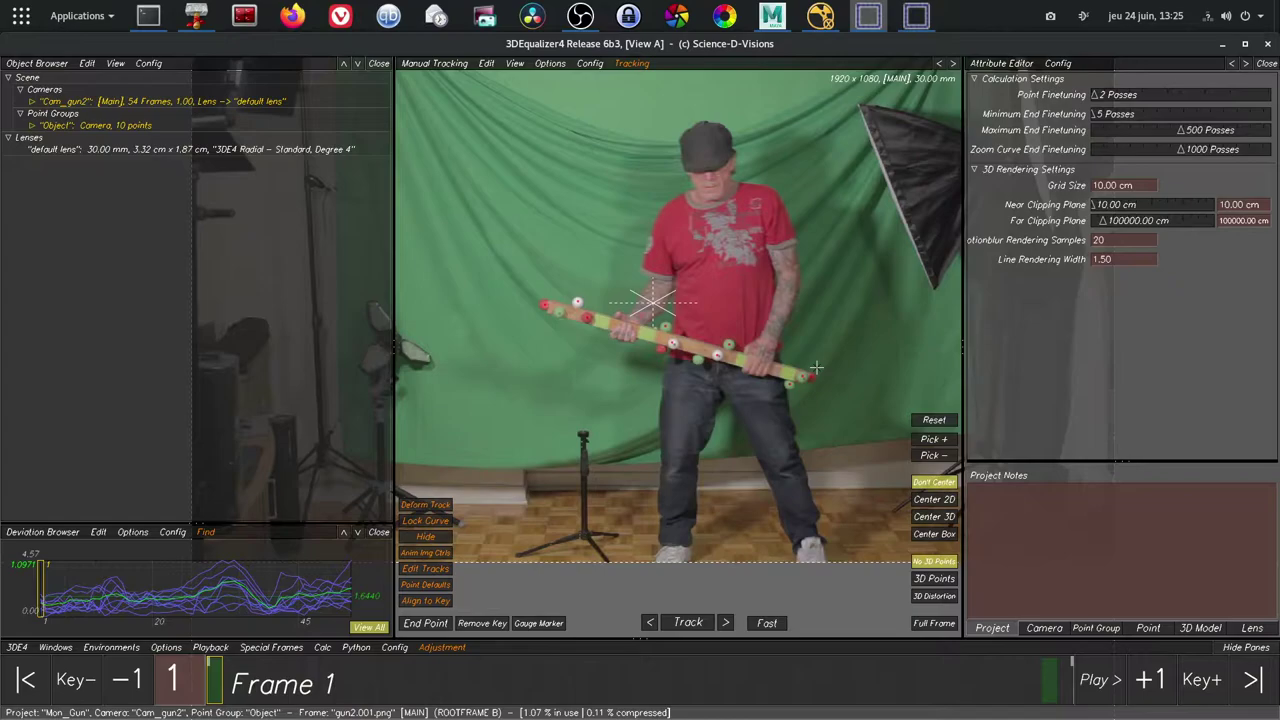
scroll(468, 265, up, 2)
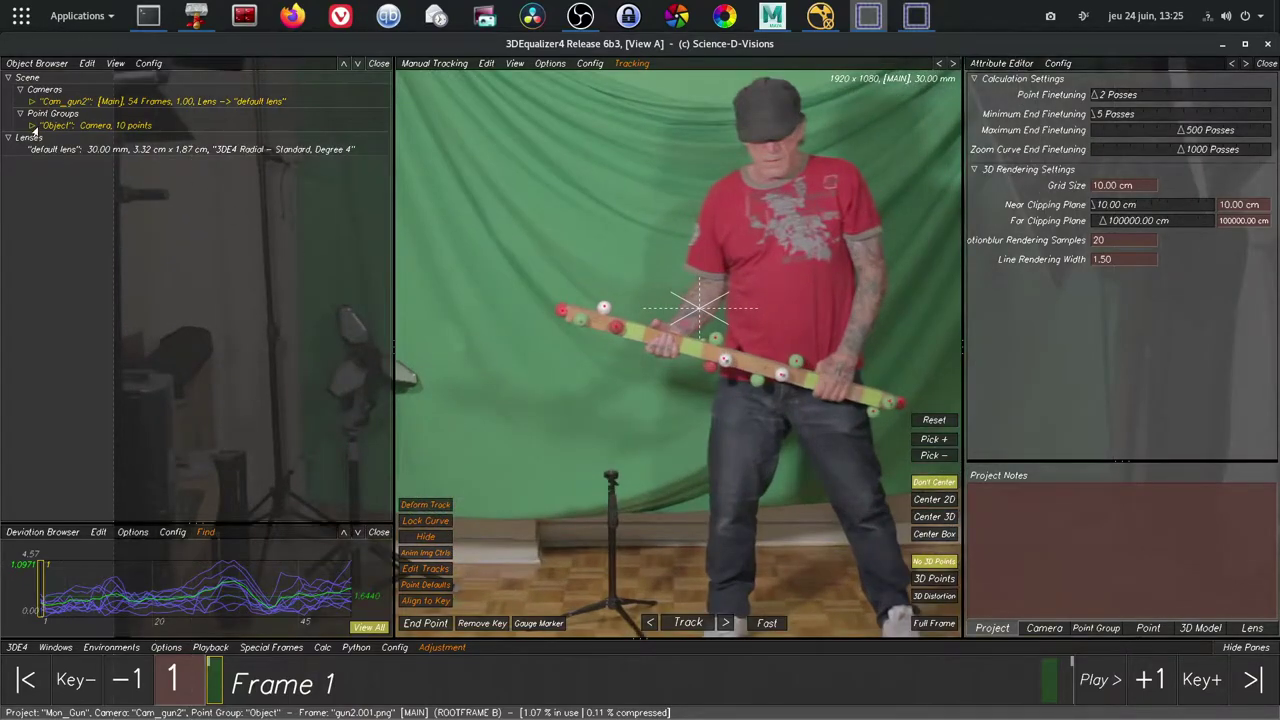
List the Object group's points, select point 02 and check its track at frame 20
click(32, 126)
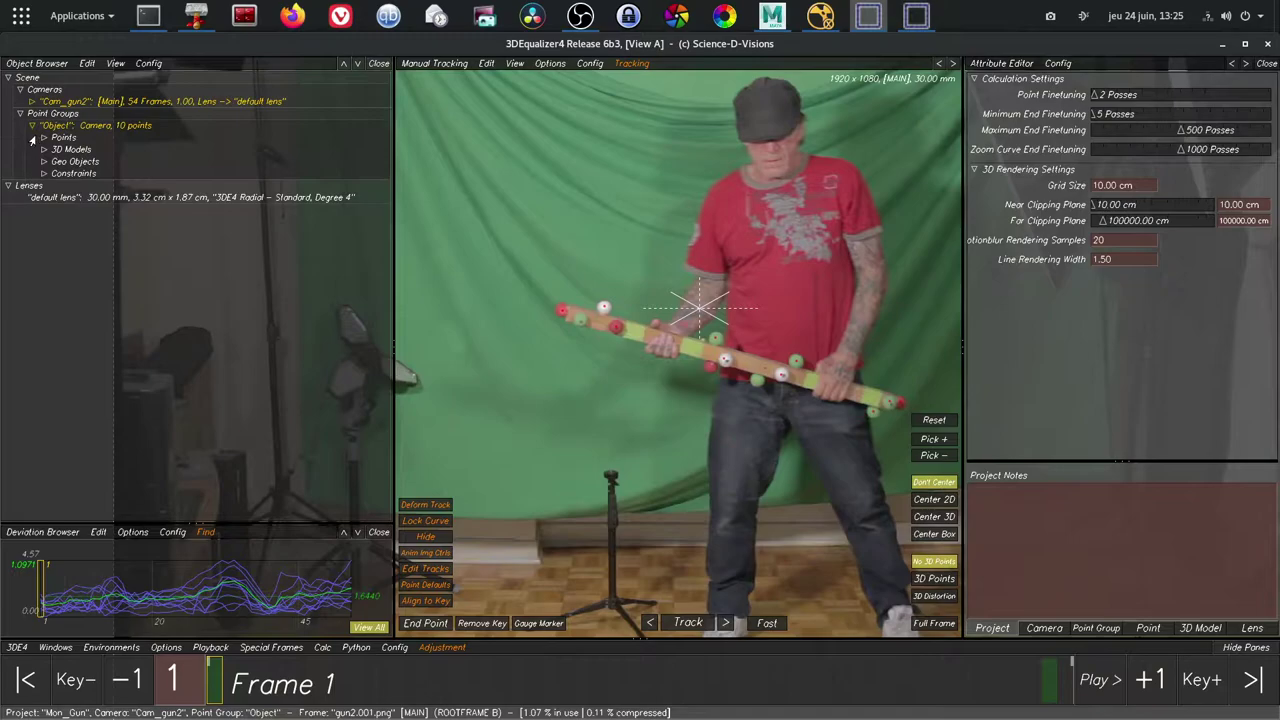
click(42, 139)
click(72, 151)
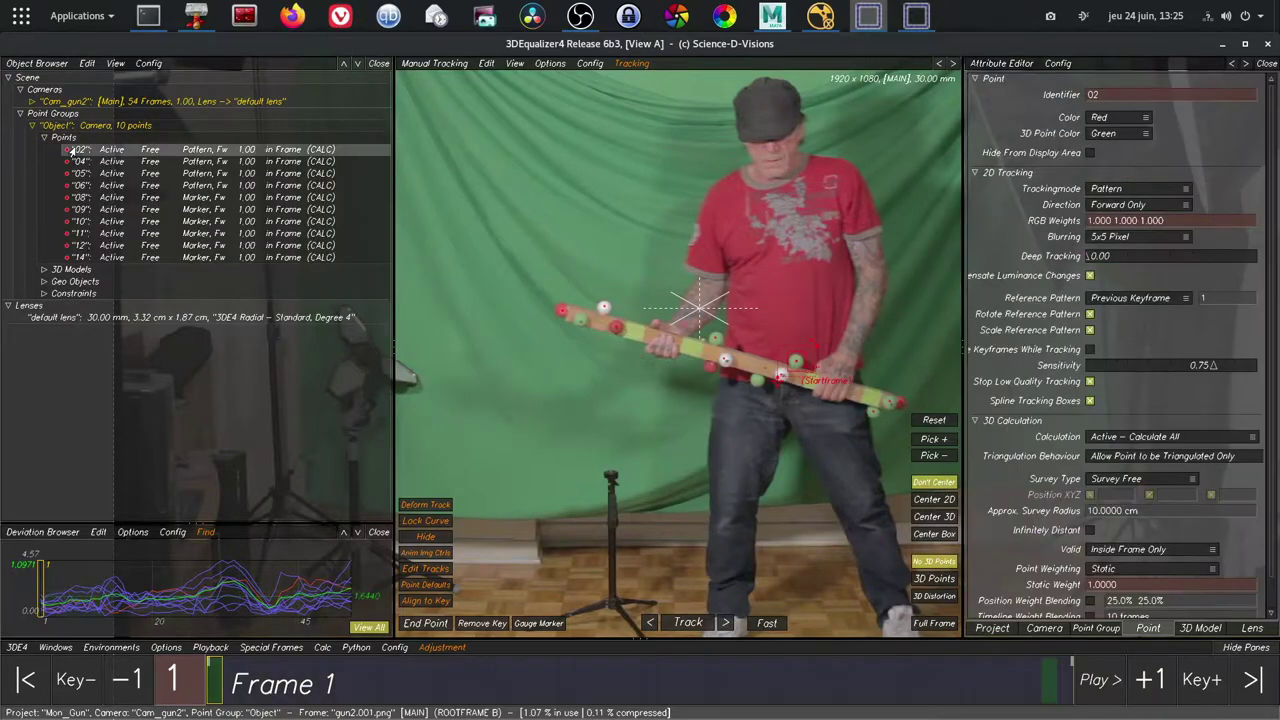
scroll(751, 441, up, 1)
scroll(751, 441, up, 1)
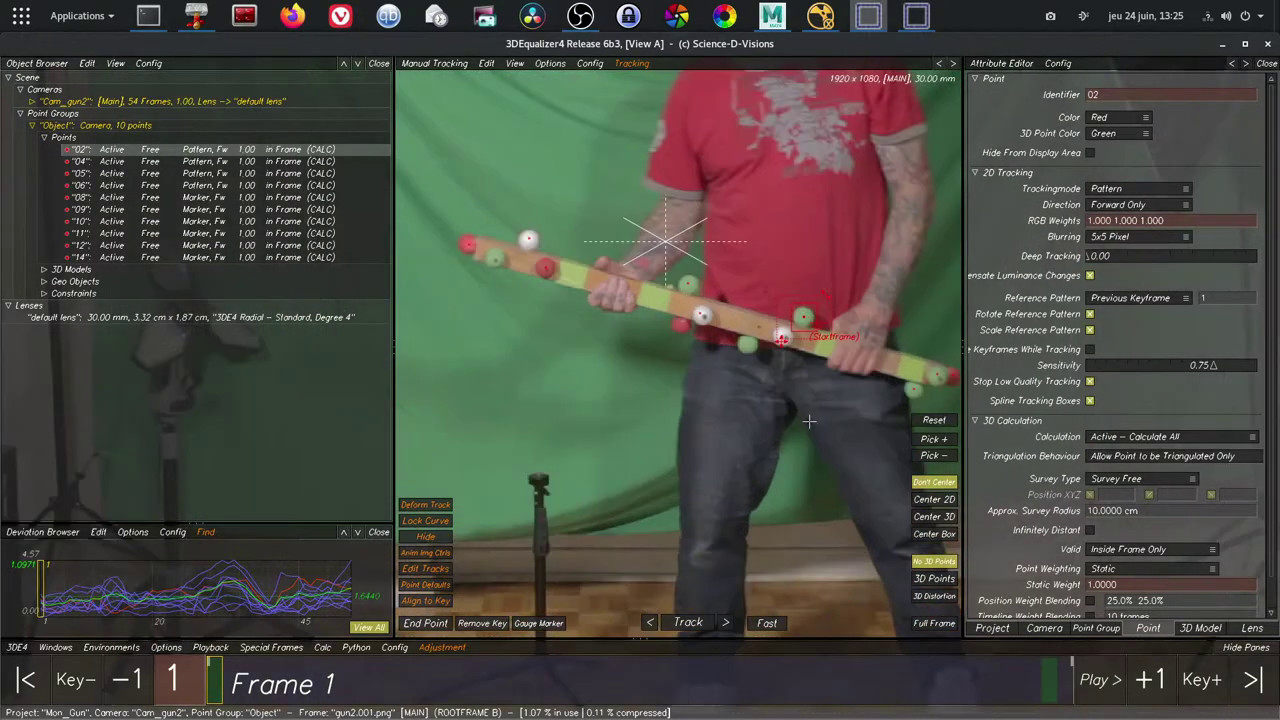
scroll(751, 441, up, 1)
scroll(617, 440, up, 2)
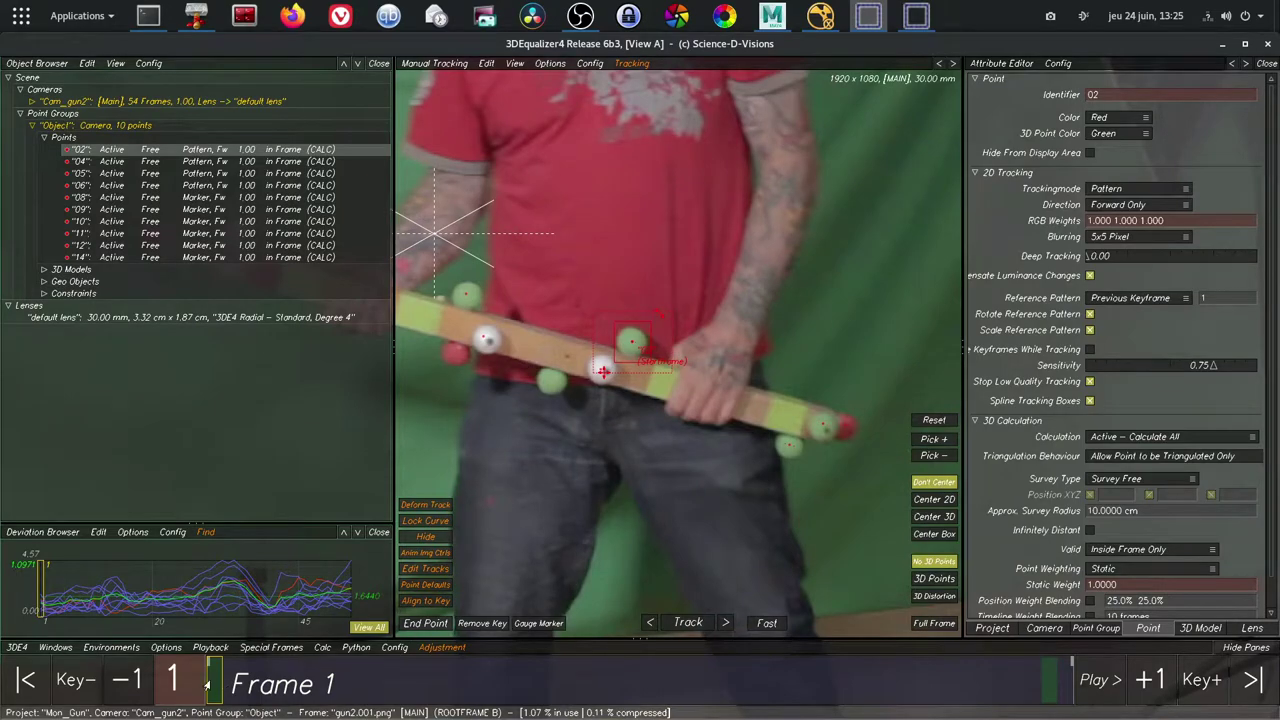
mouse_move(207, 684)
mouse_down()
mouse_move(1063, 690)
mouse_move(210, 696)
mouse_up()
Select point 08 and check its track across frames 21 to 33
click(108, 198)
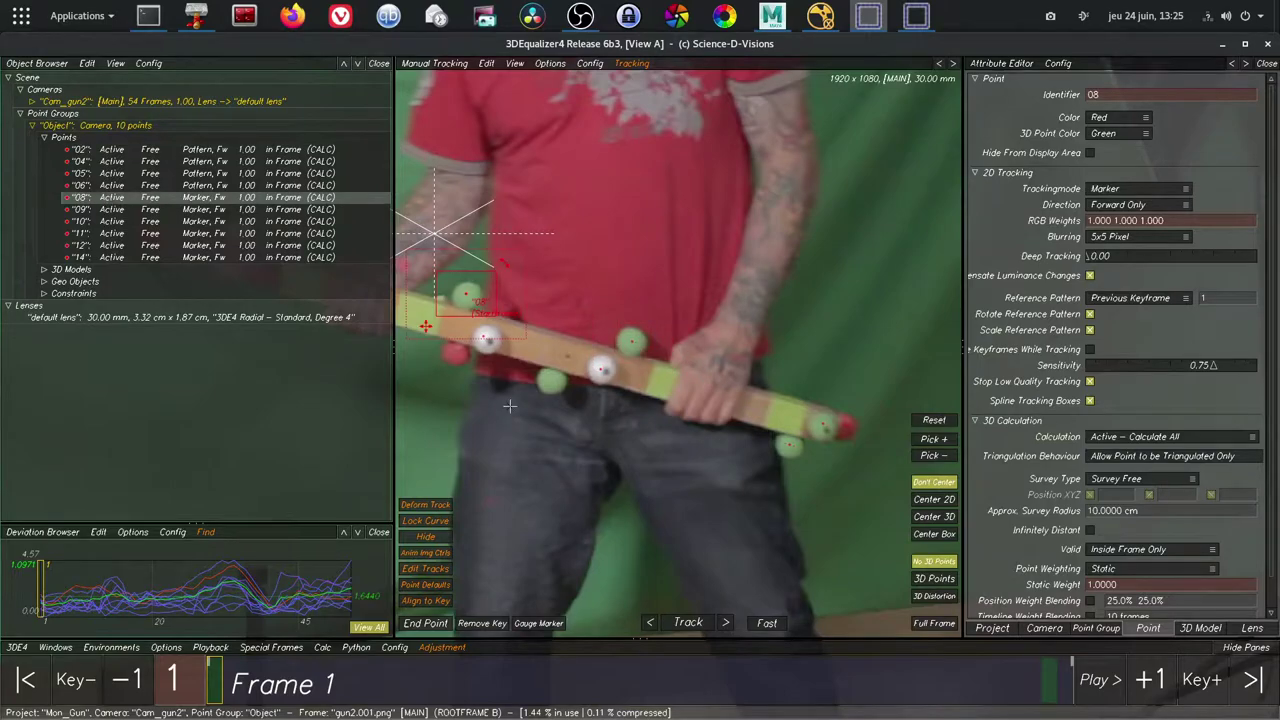
mouse_move(205, 690)
mouse_down()
mouse_move(740, 688)
mouse_move(574, 688)
mouse_up()
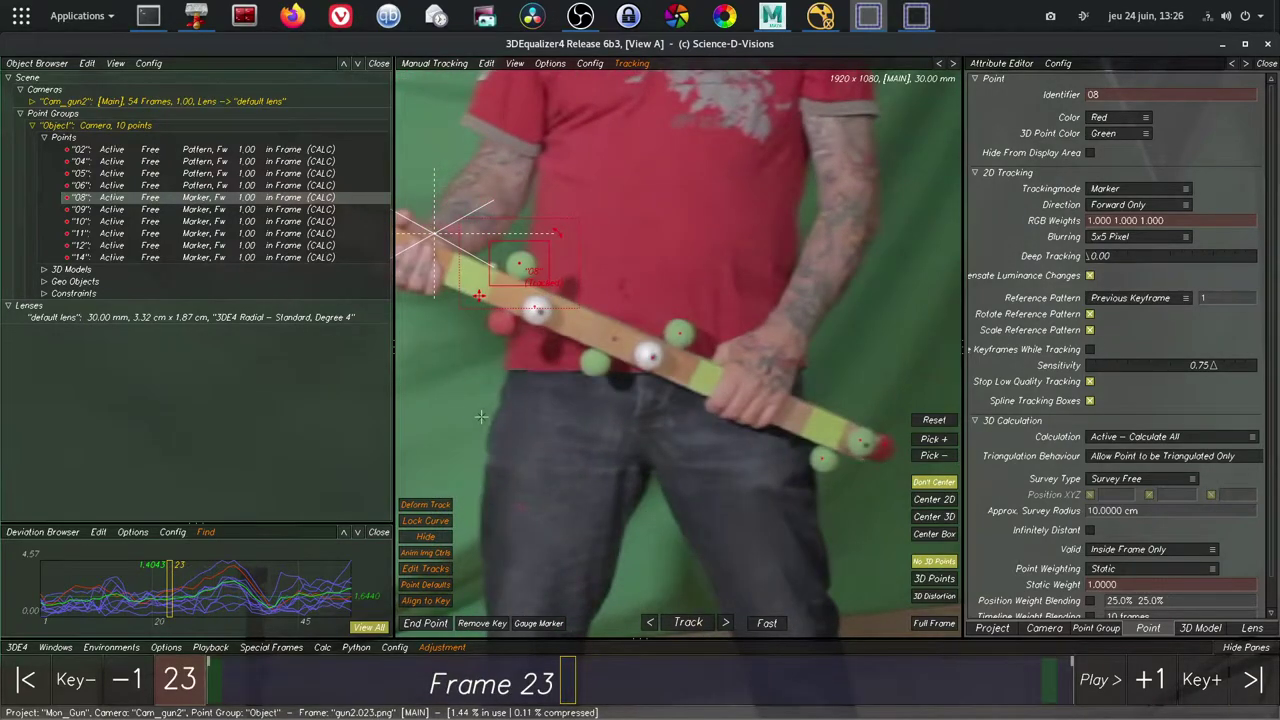
scroll(481, 416, up, 2)
scroll(520, 440, down, 5)
scroll(560, 470, up, 5)
scroll(577, 477, up, 2)
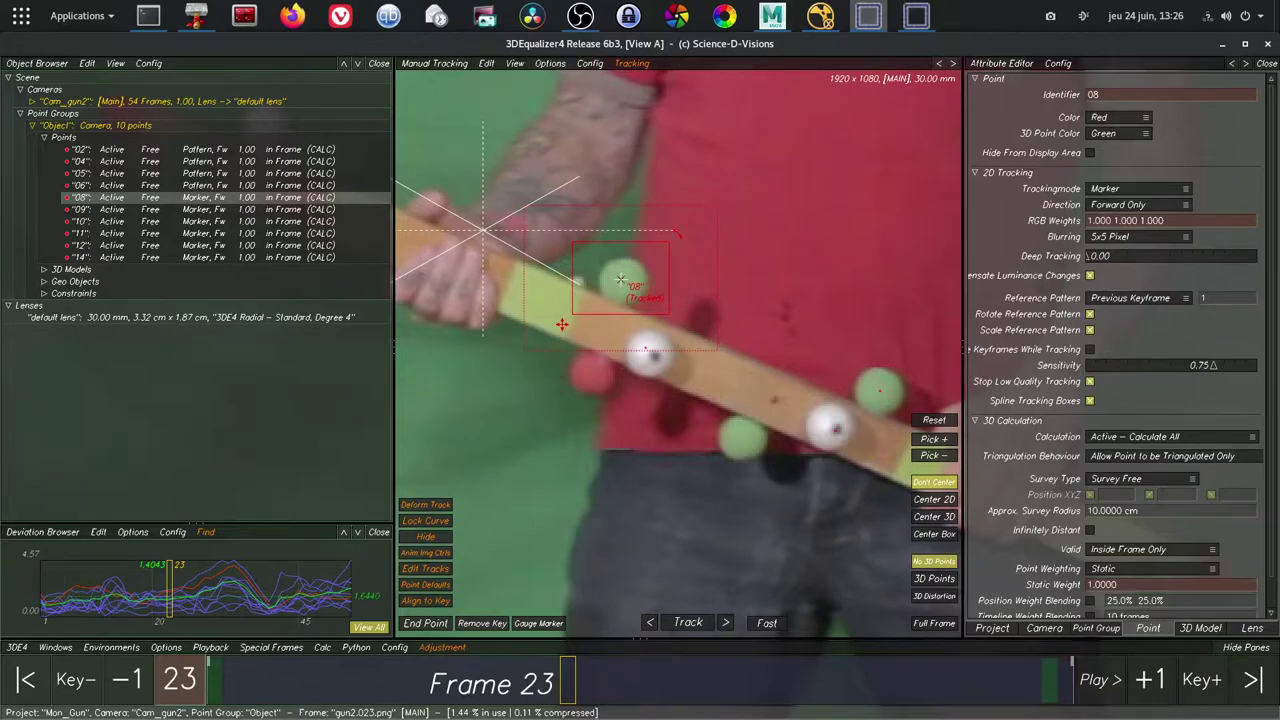
mouse_move(575, 680)
mouse_down()
mouse_move(838, 716)
mouse_move(1066, 714)
mouse_move(200, 714)
mouse_up()
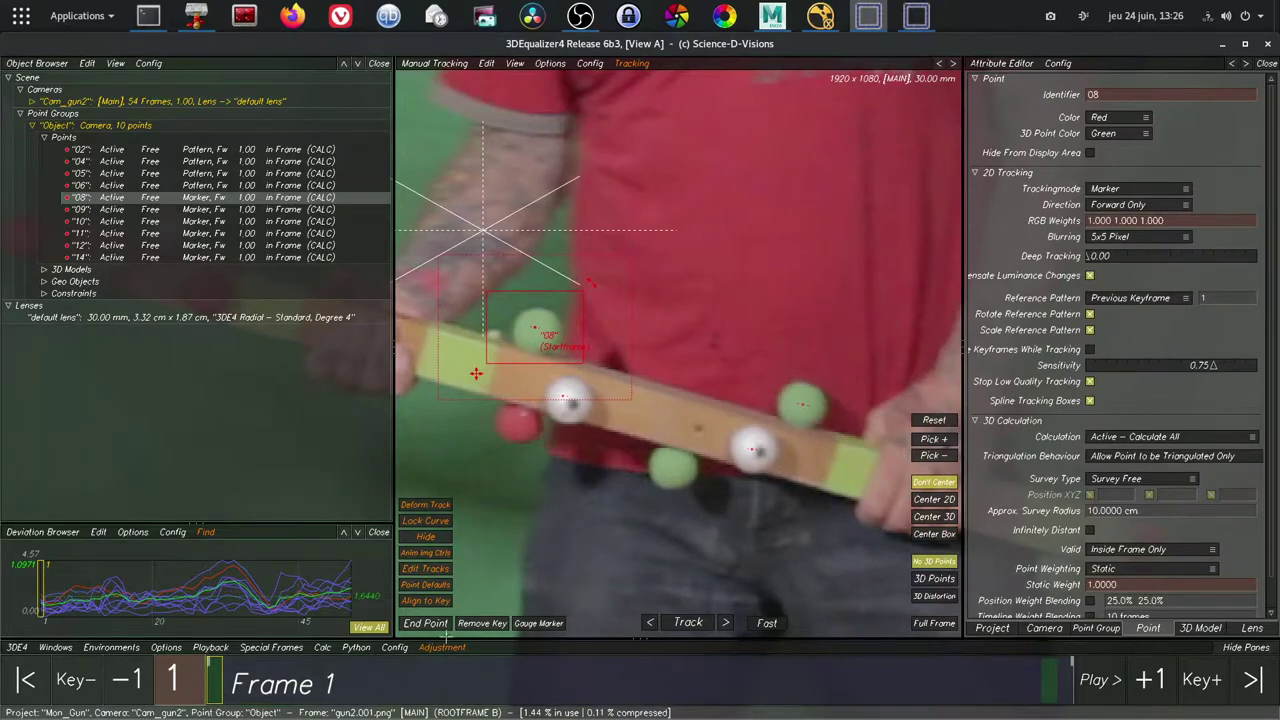
Fit the full 1920x1080 frame in view and advance to frame 37
scroll(512, 542, up, 2)
scroll(528, 548, down, 3)
scroll(530, 552, down, 2)
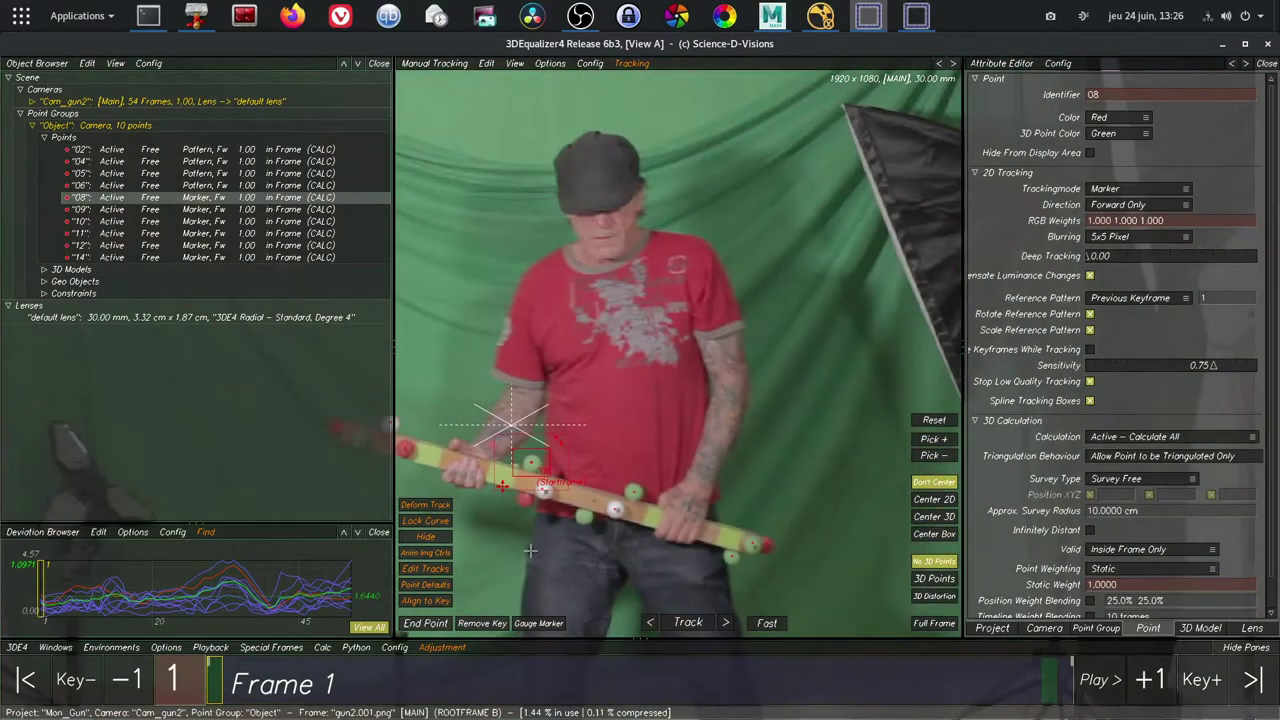
scroll(588, 424, up, 2)
scroll(590, 426, down, 3)
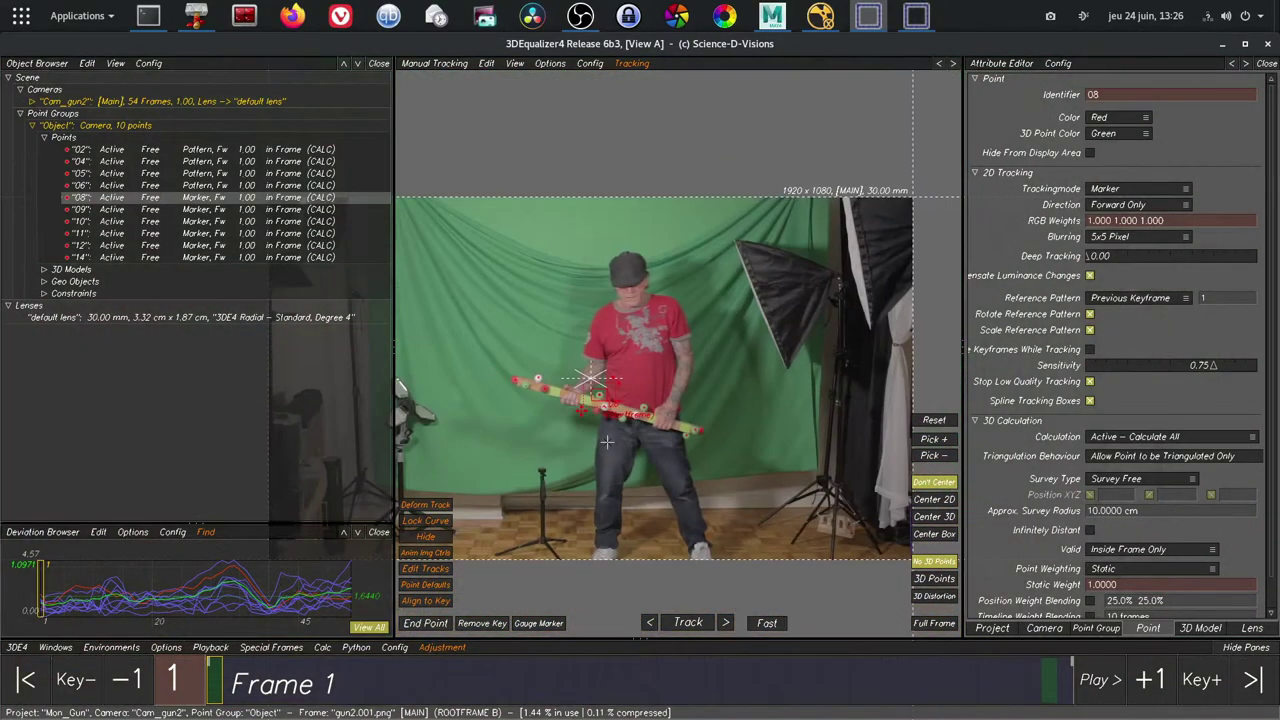
click(922, 627)
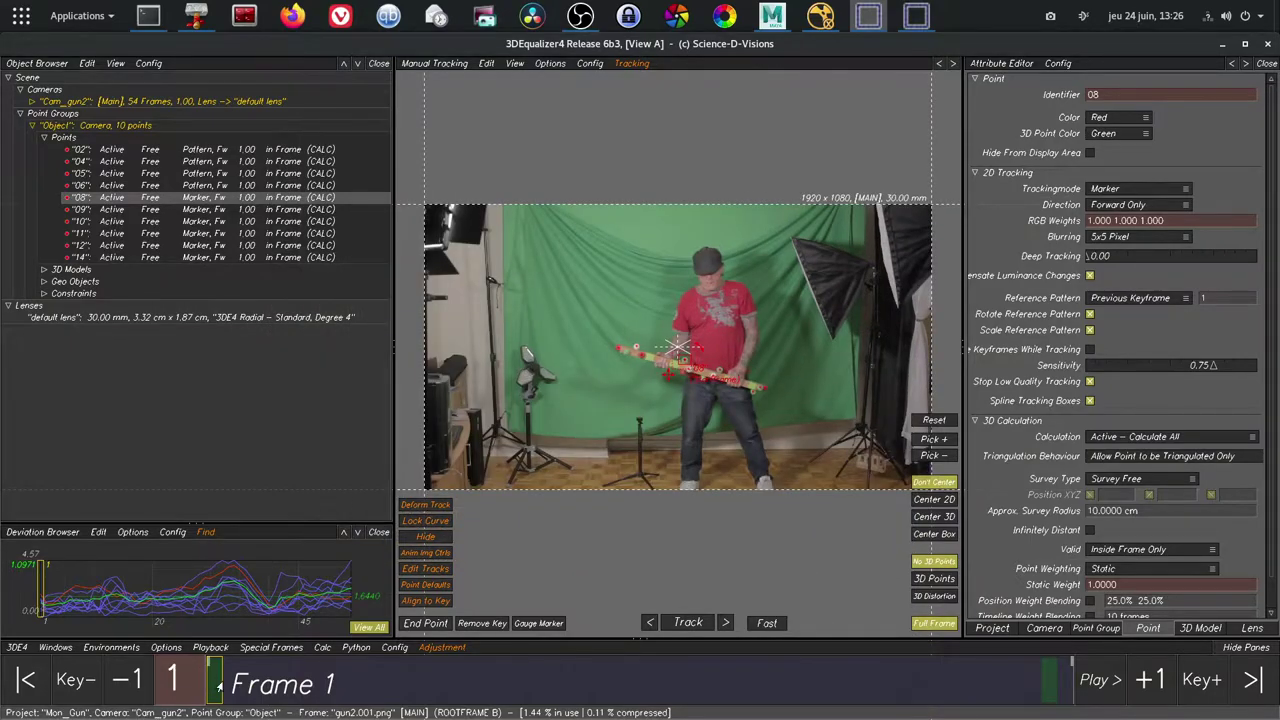
mouse_move(212, 686)
mouse_down()
mouse_move(806, 716)
mouse_move(1057, 713)
mouse_move(212, 714)
mouse_move(473, 712)
mouse_move(308, 712)
mouse_up()
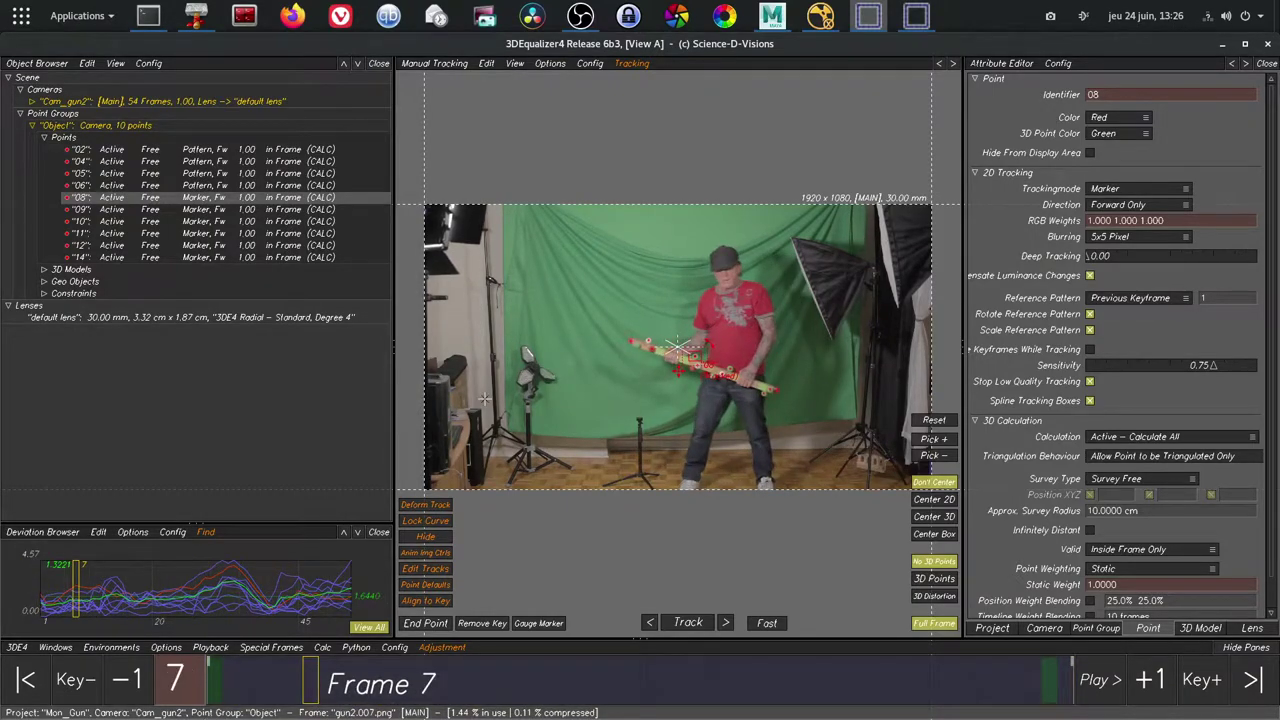
In Maya, hide Baton_GRP and select the tracked point locators in the perspective view
click(771, 16)
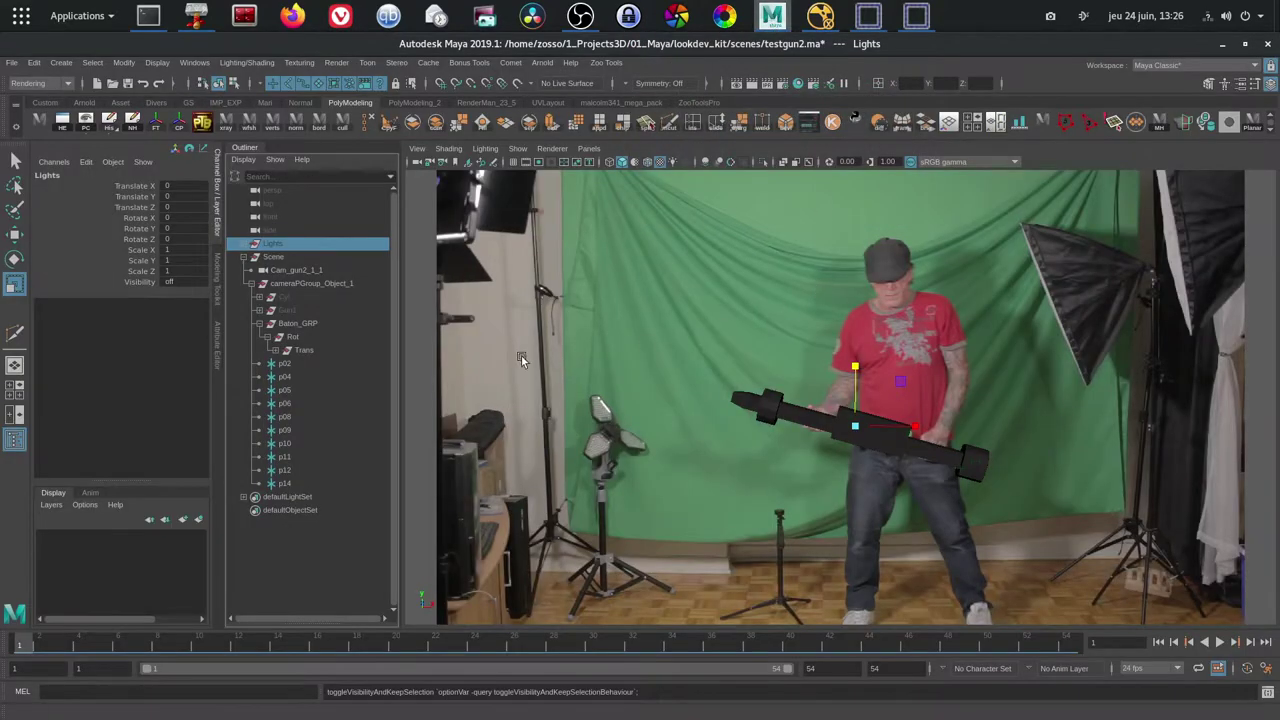
click(296, 324)
key(h)
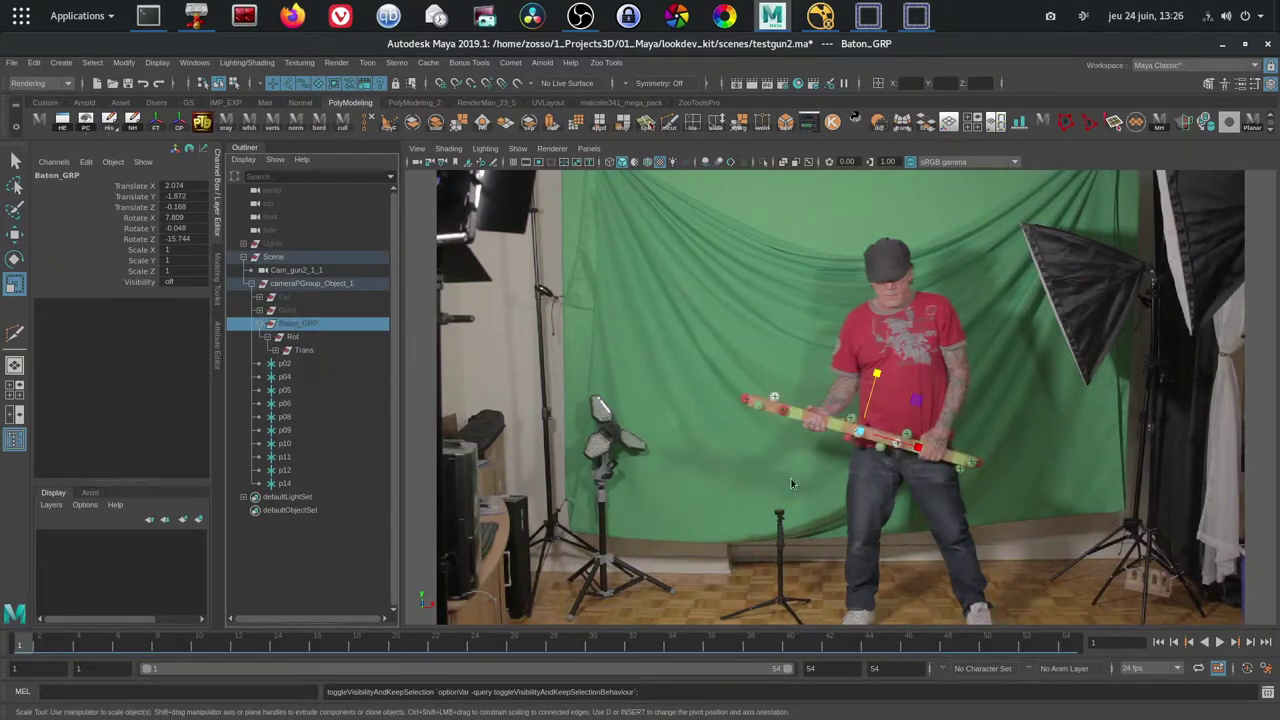
key(space)
click(792, 442)
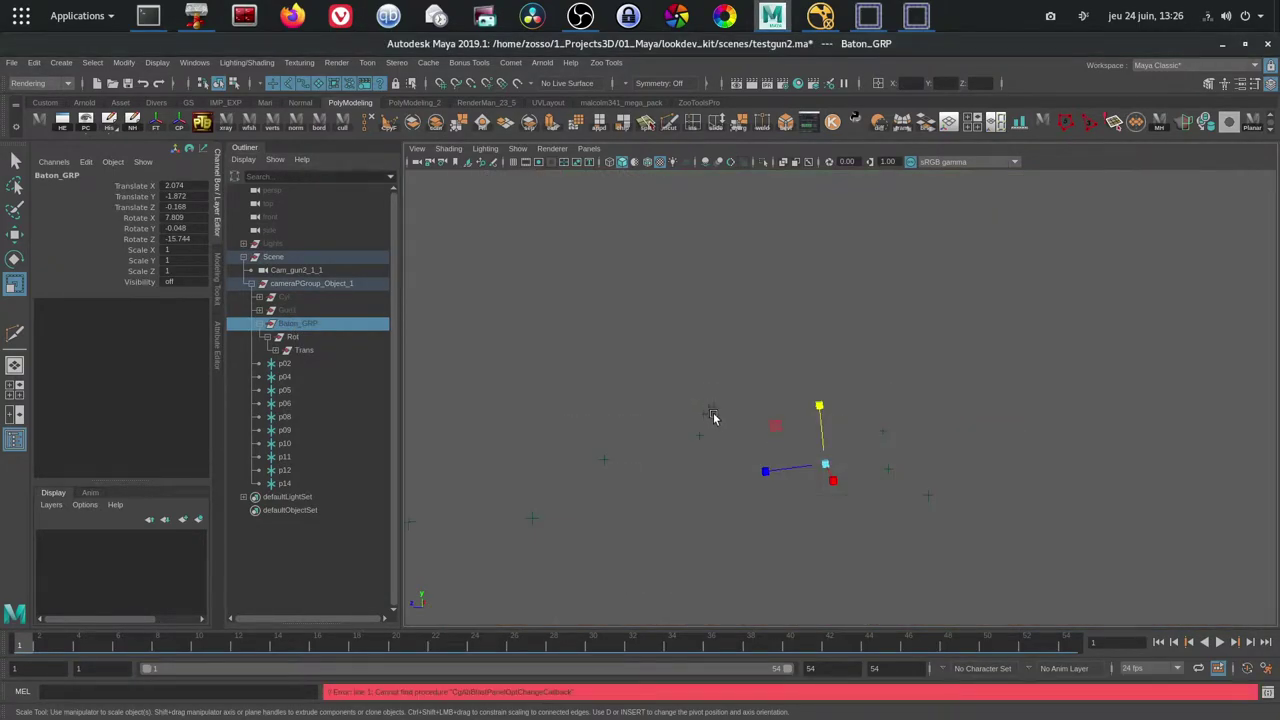
alt+drag(714, 417, 626, 410)
drag(528, 340, 1146, 522)
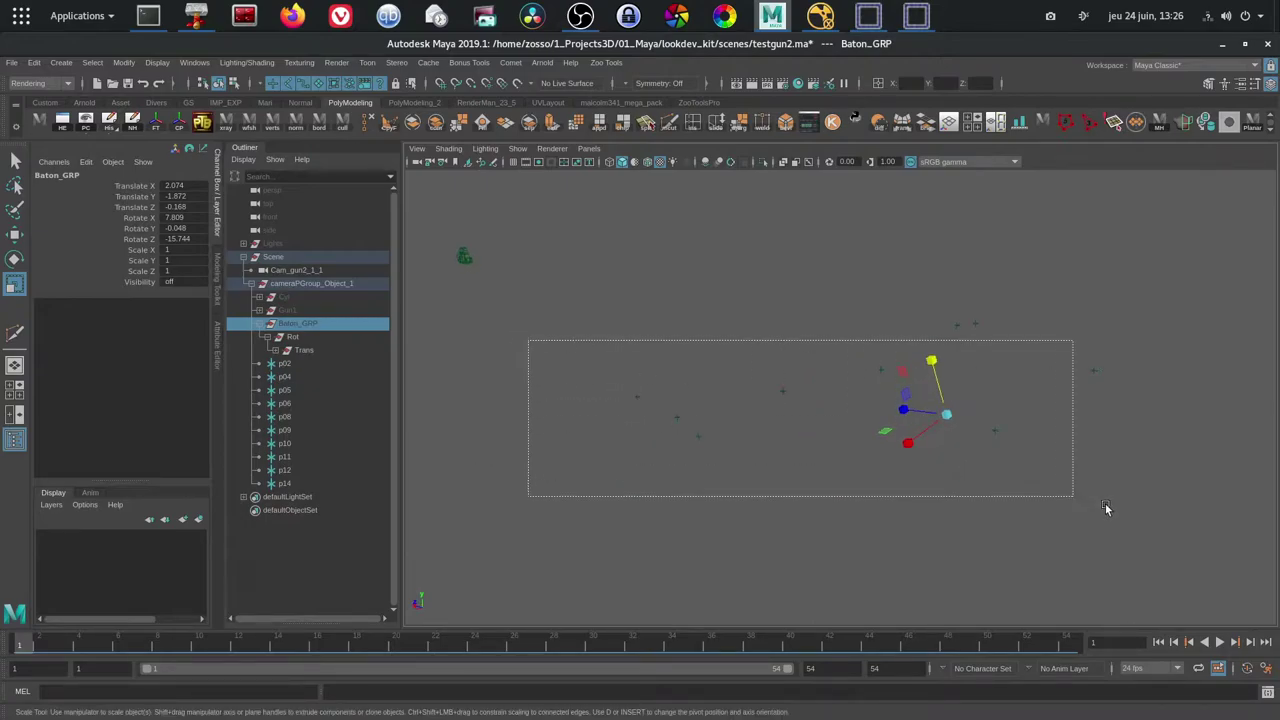
drag(645, 327, 1157, 551)
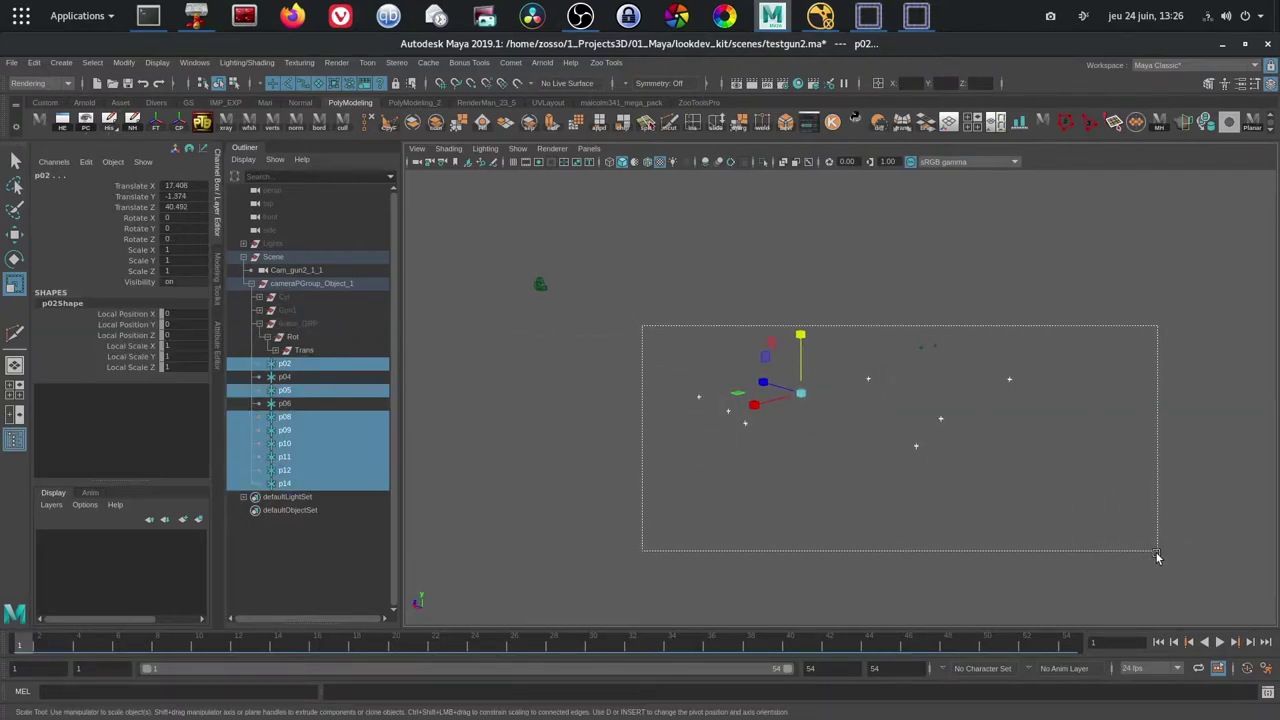
Look through Cam_gun2_1_1, then return to perspective and select that camera
click(589, 148)
click(750, 162)
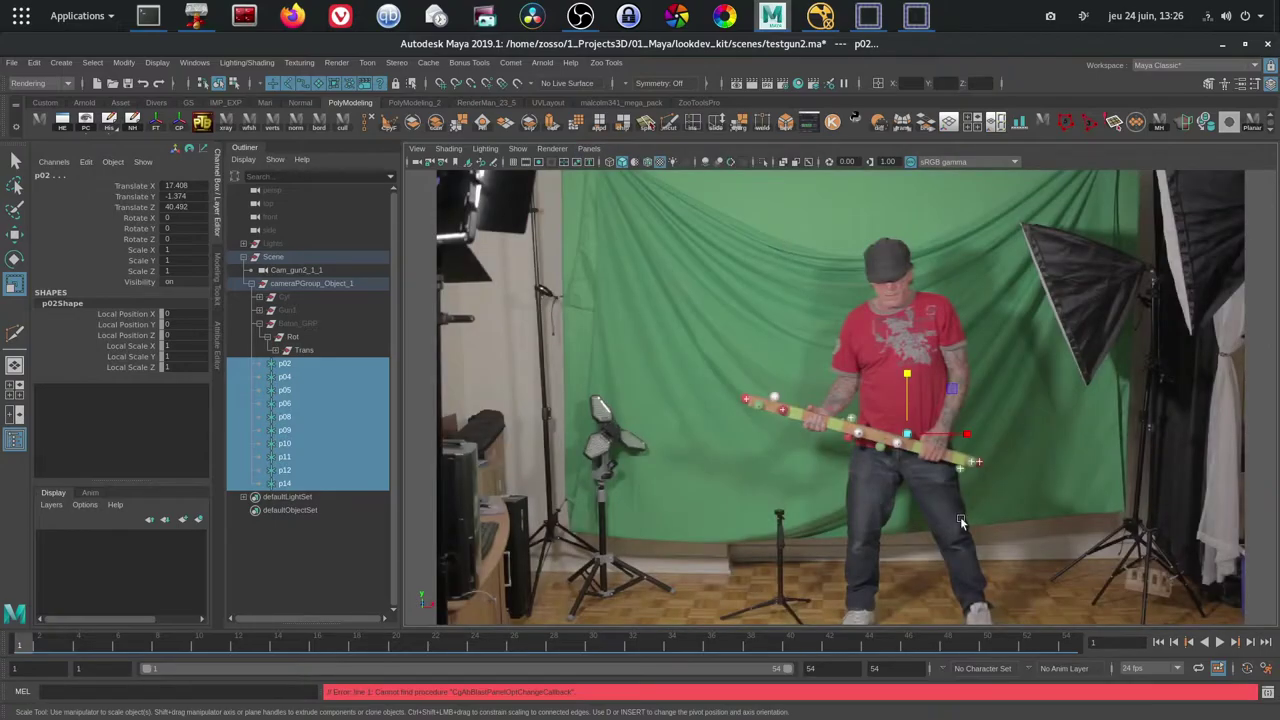
key(space)
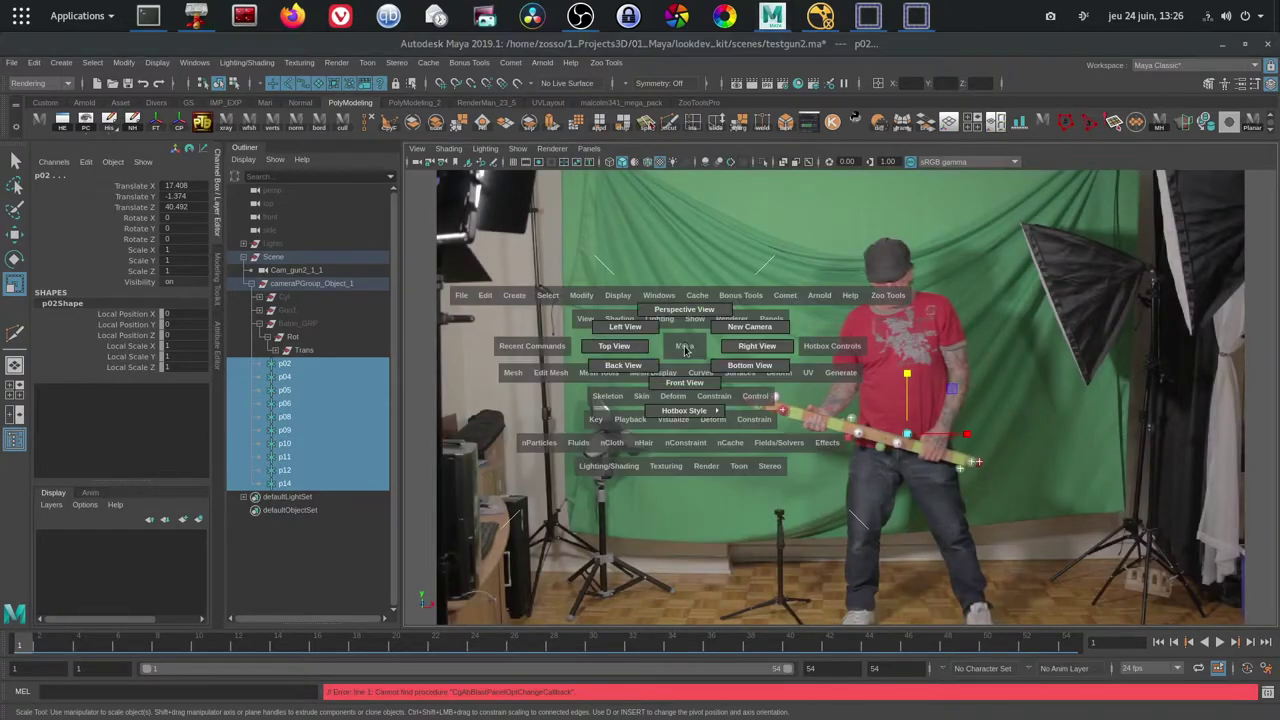
mouse_move(682, 345)
mouse_down()
mouse_move(568, 230)
mouse_move(666, 277)
mouse_up()
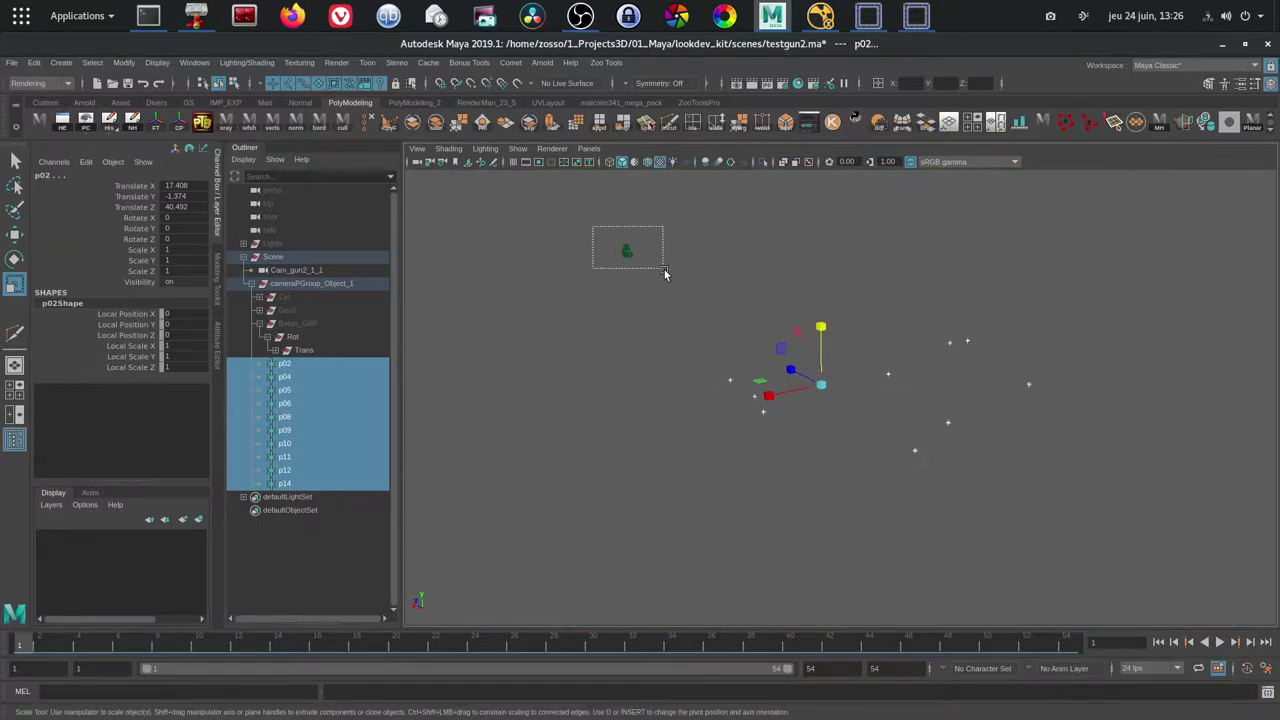
alt+drag(637, 360, 652, 330)
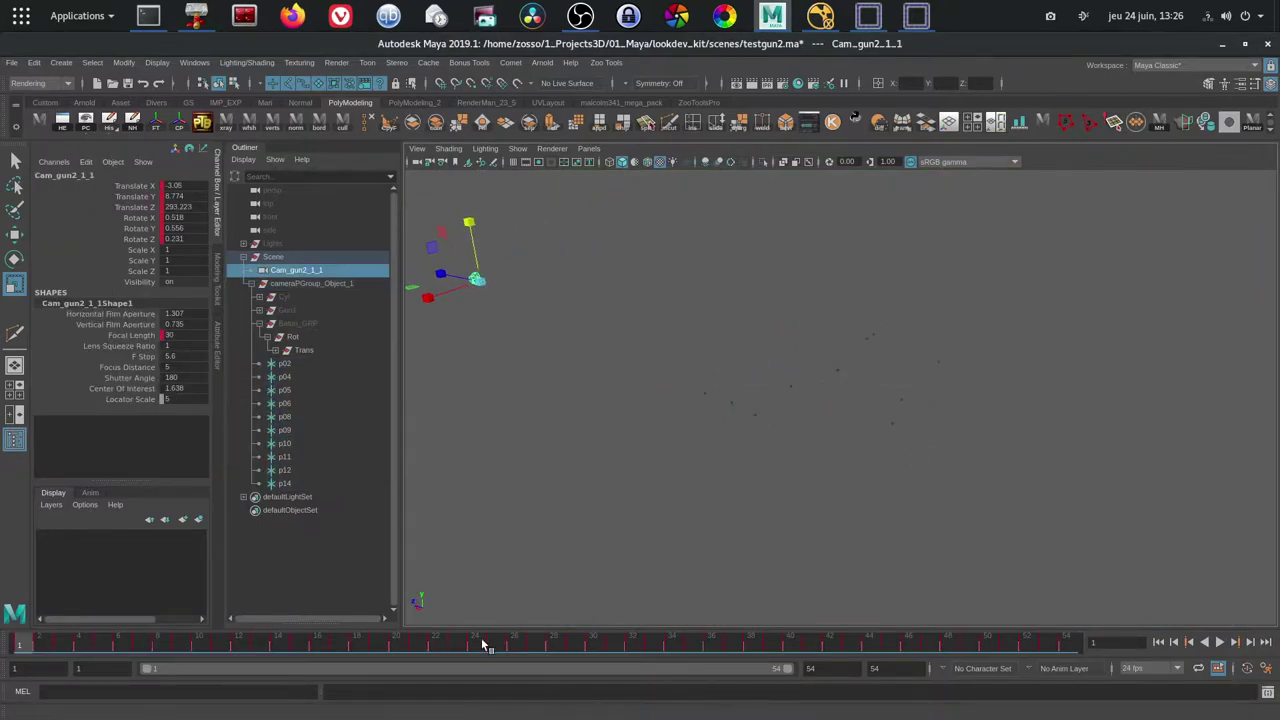
Look through Cam_gun2_1_1, play the plate from the start, and stop at frame 32
mouse_move(445, 642)
mouse_down()
mouse_move(434, 664)
mouse_move(258, 664)
mouse_up()
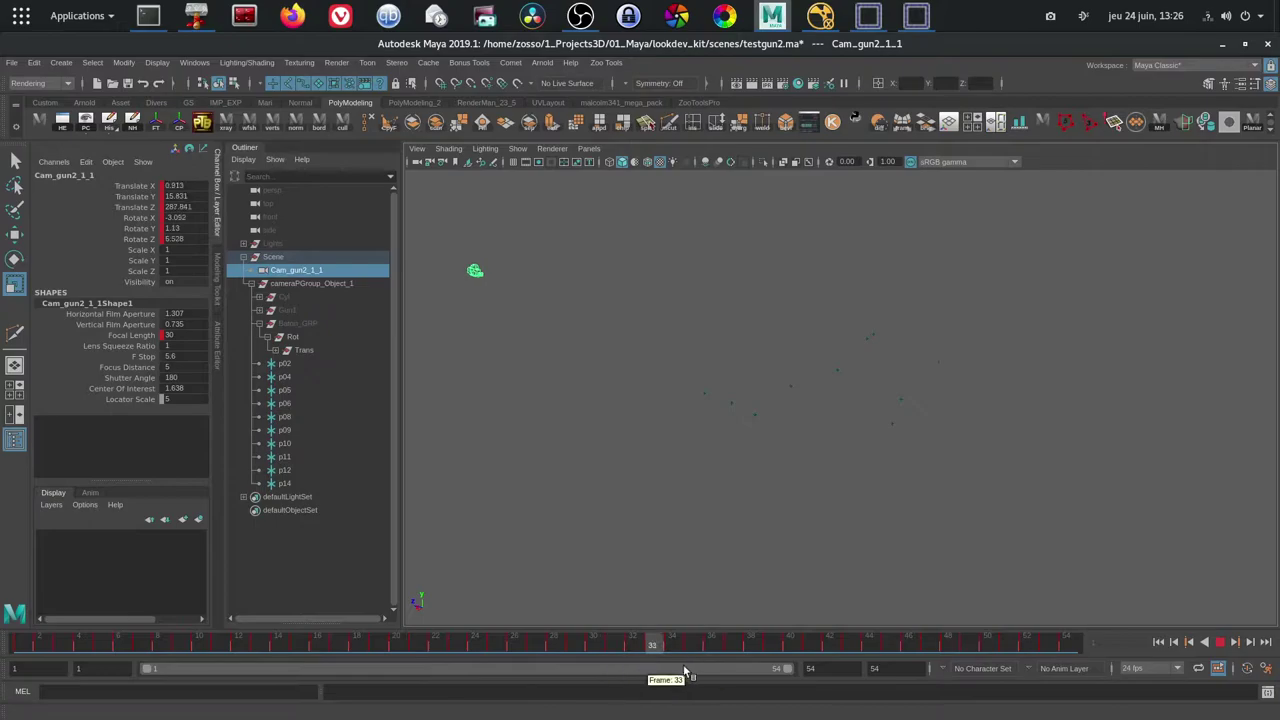
click(589, 149)
click(750, 163)
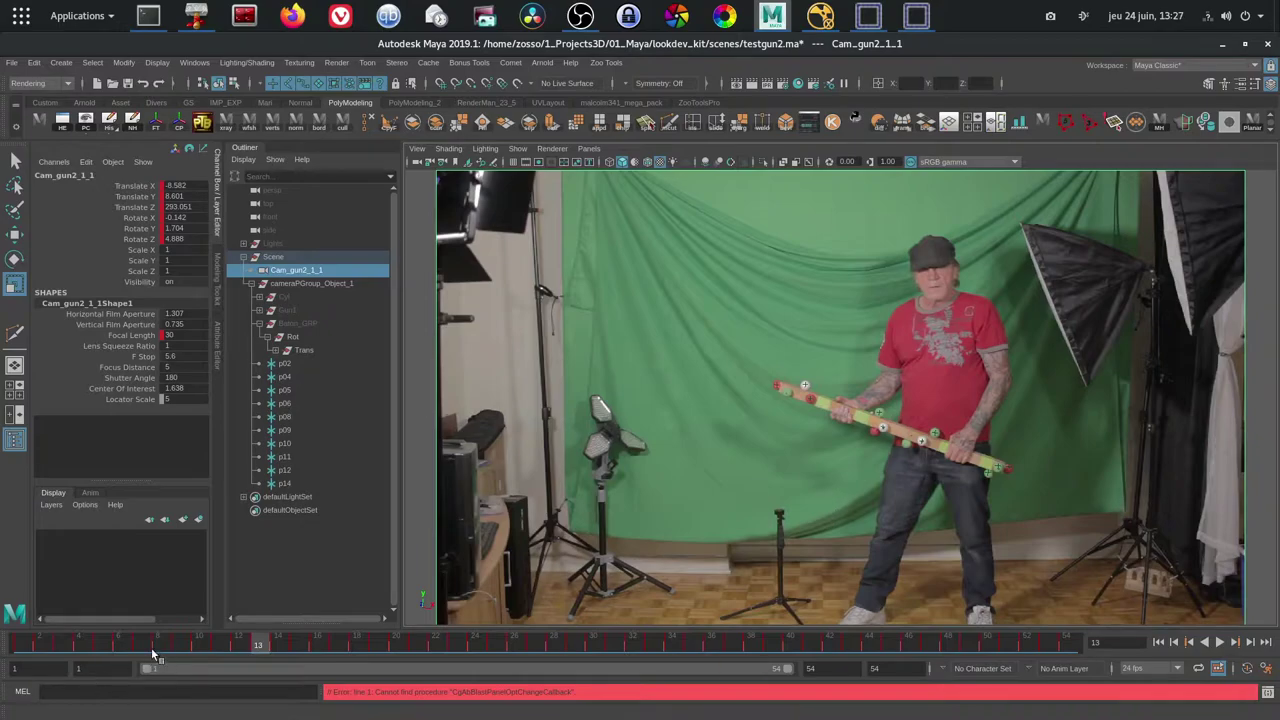
key(alt+v)
key(alt+v)
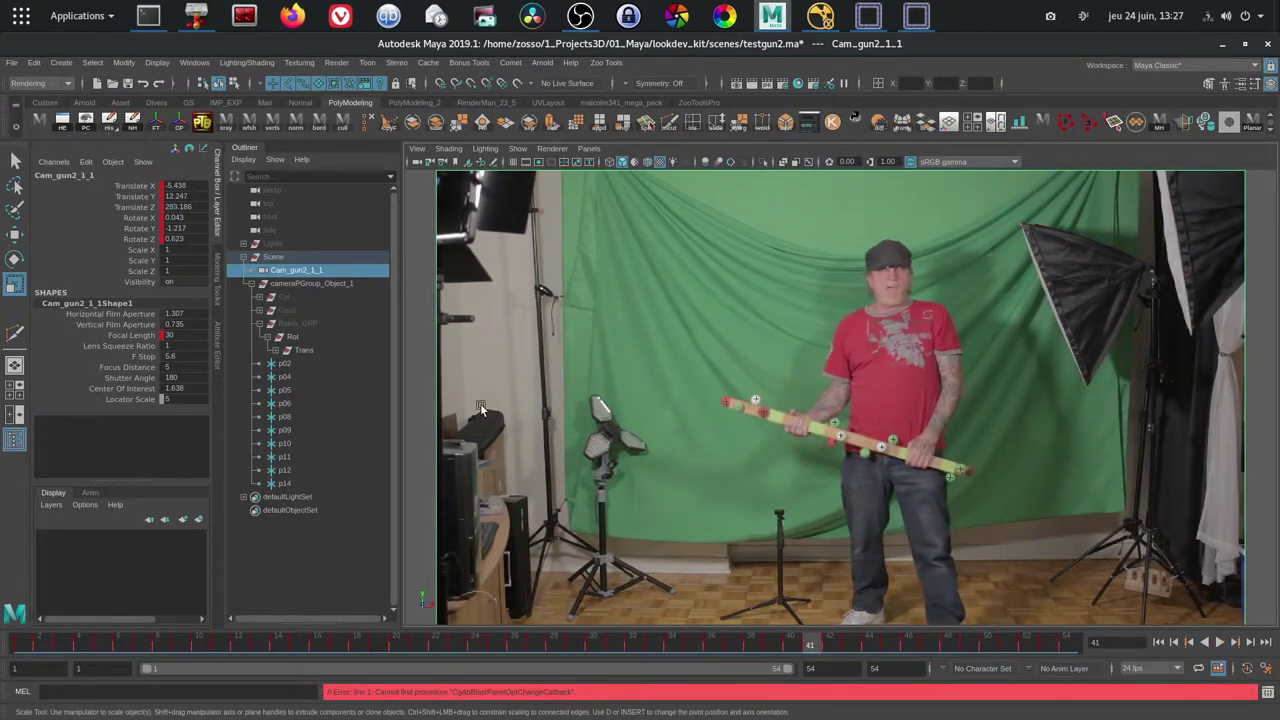
click(40, 650)
key(alt+v)
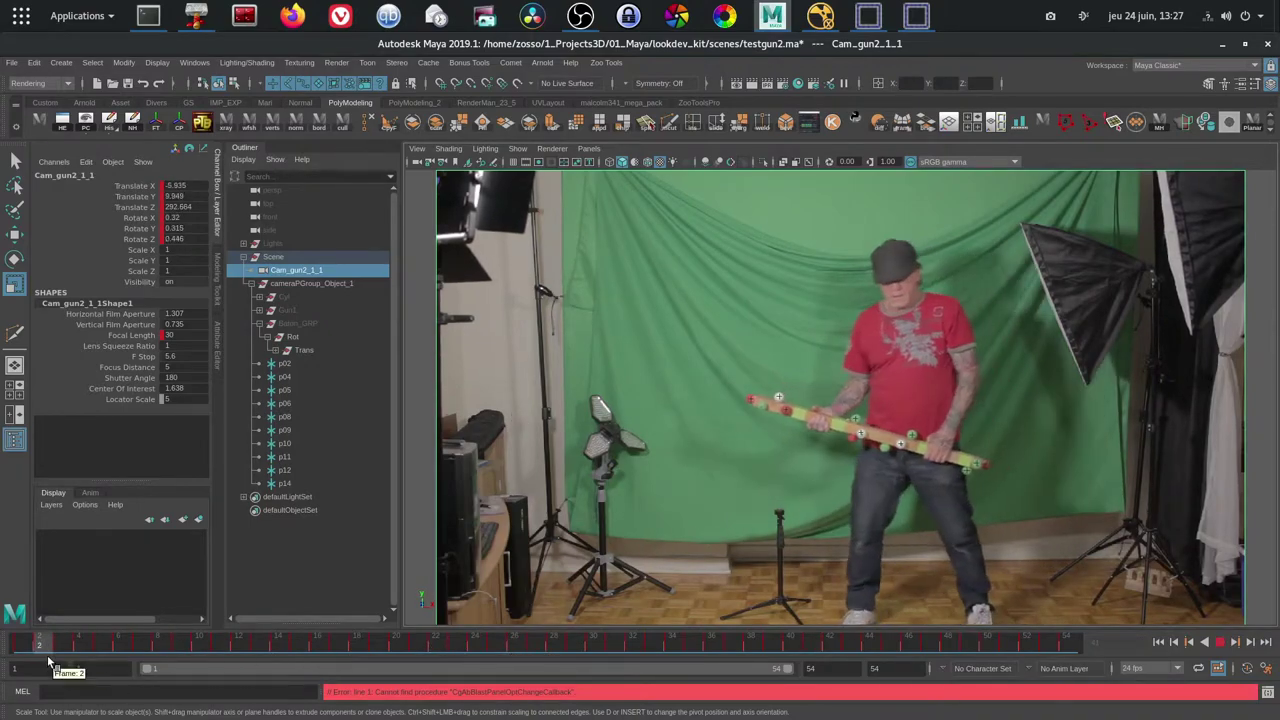
key(alt+v)
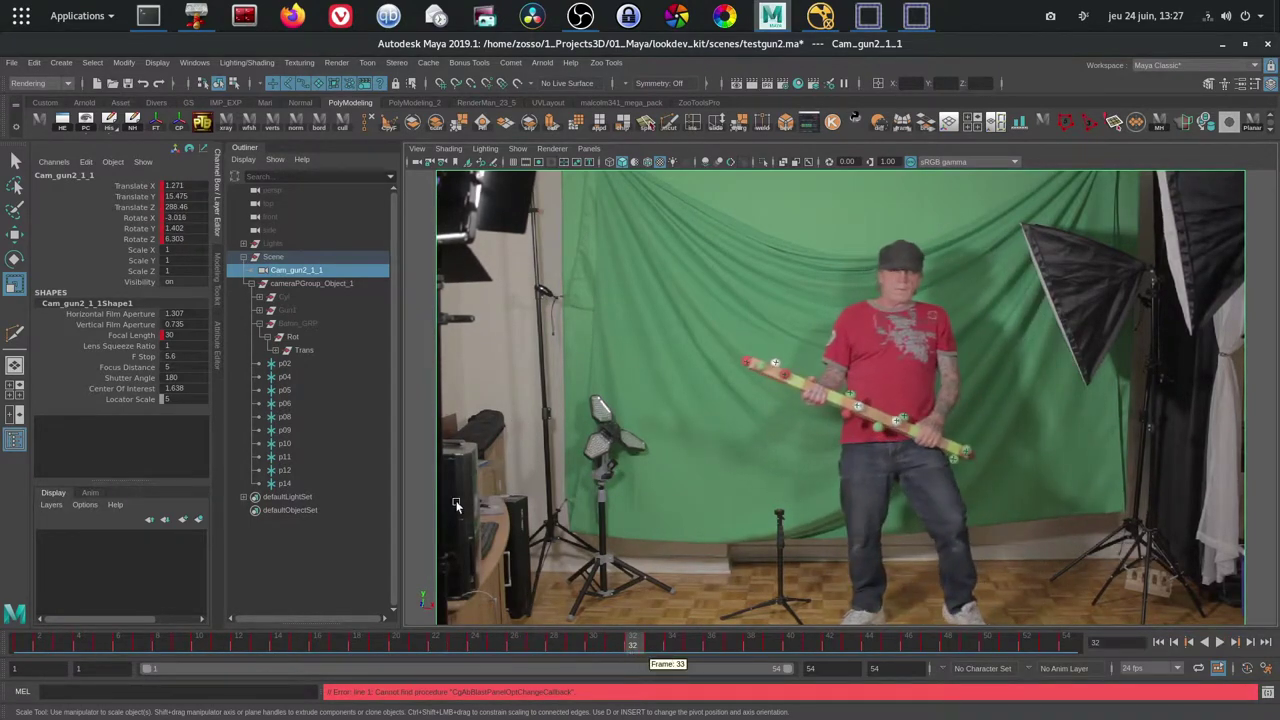
Unhide Baton_GRP, play the shot, and scrub forward to frame 47
click(316, 324)
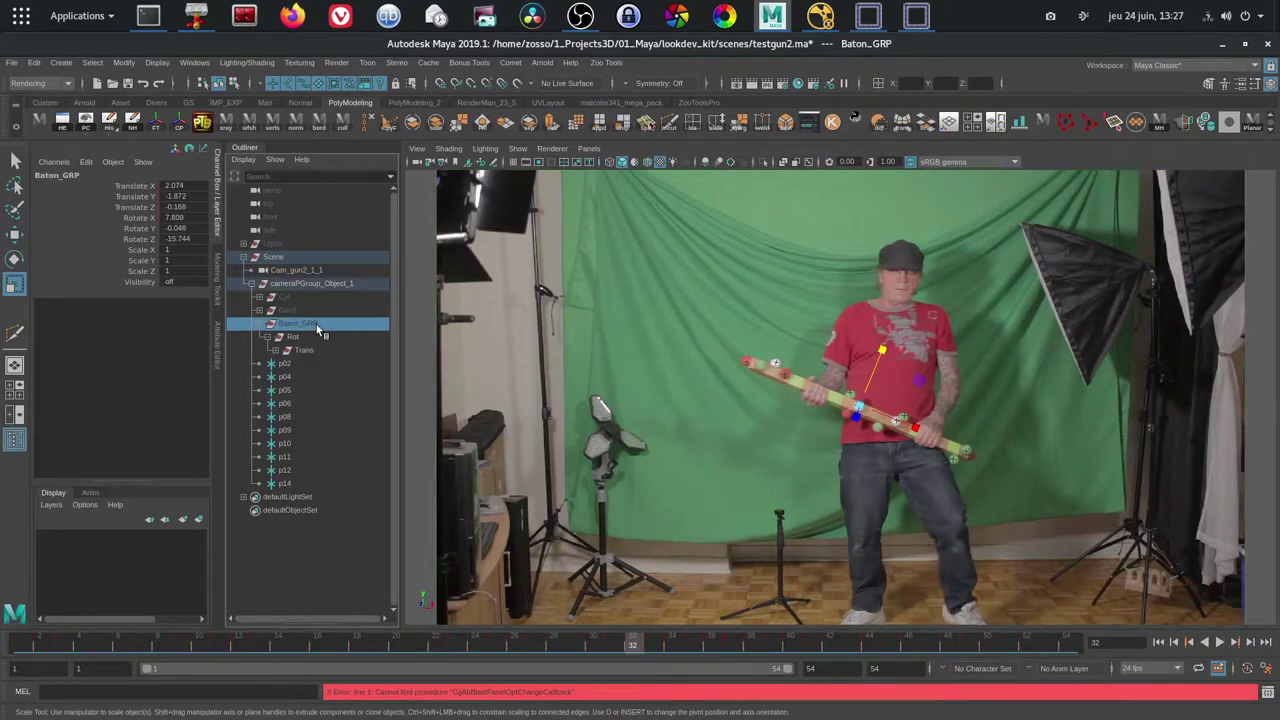
key(h)
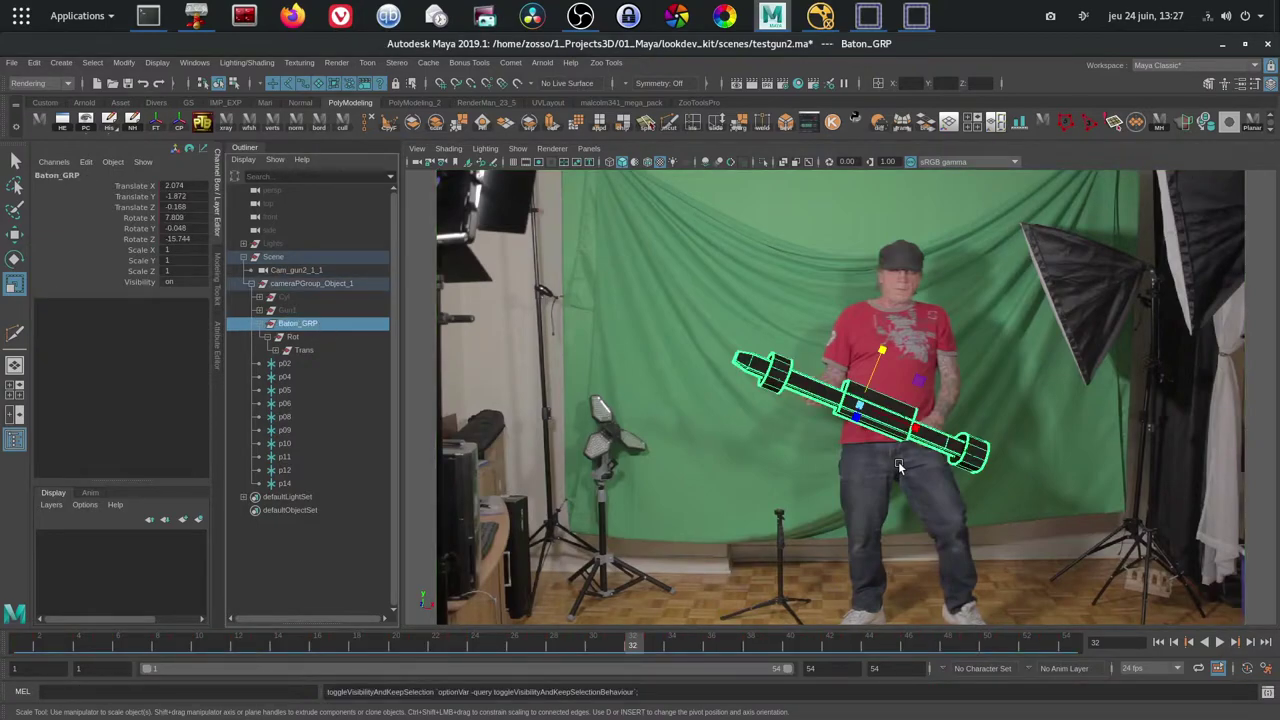
key(alt+v)
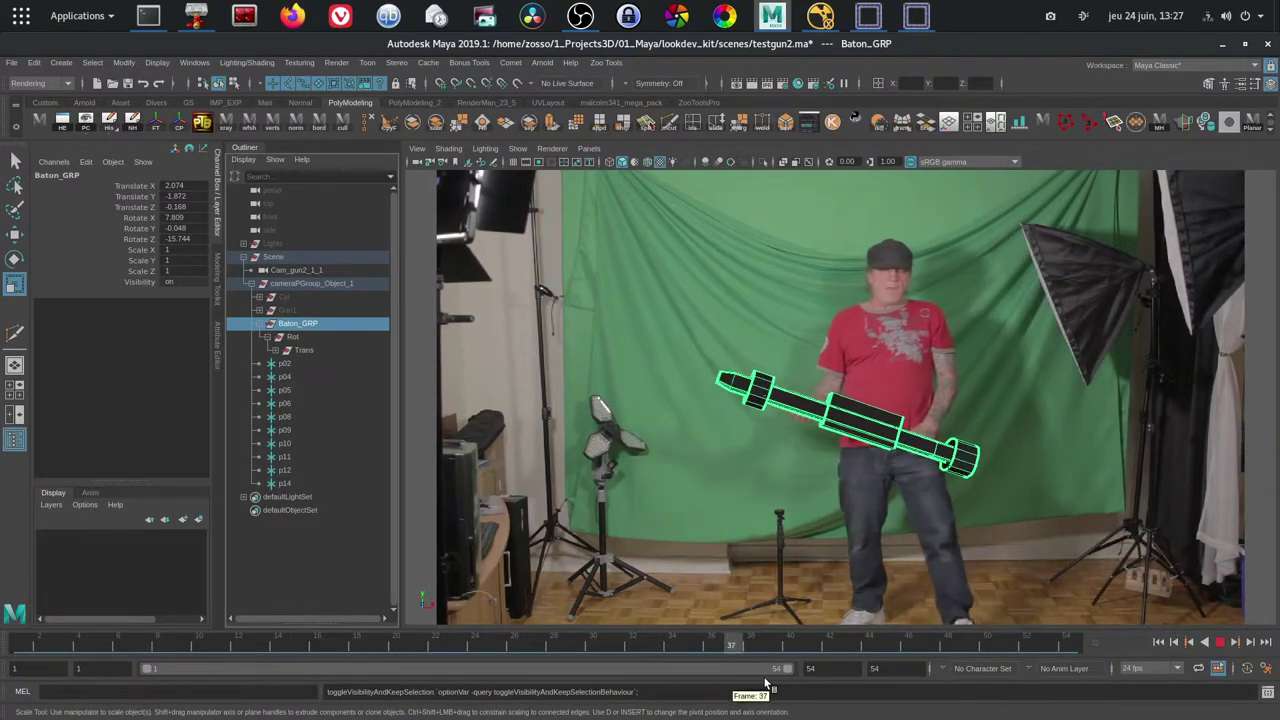
click(36, 648)
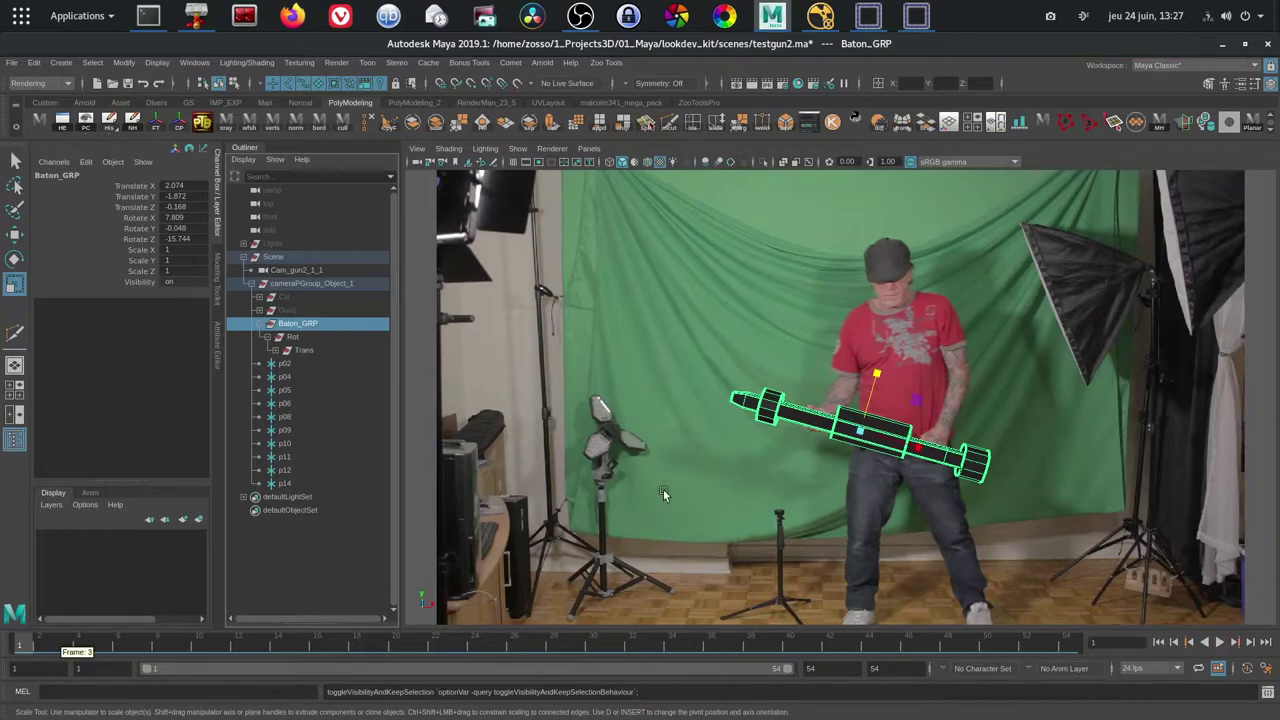
drag(446, 635, 950, 640)
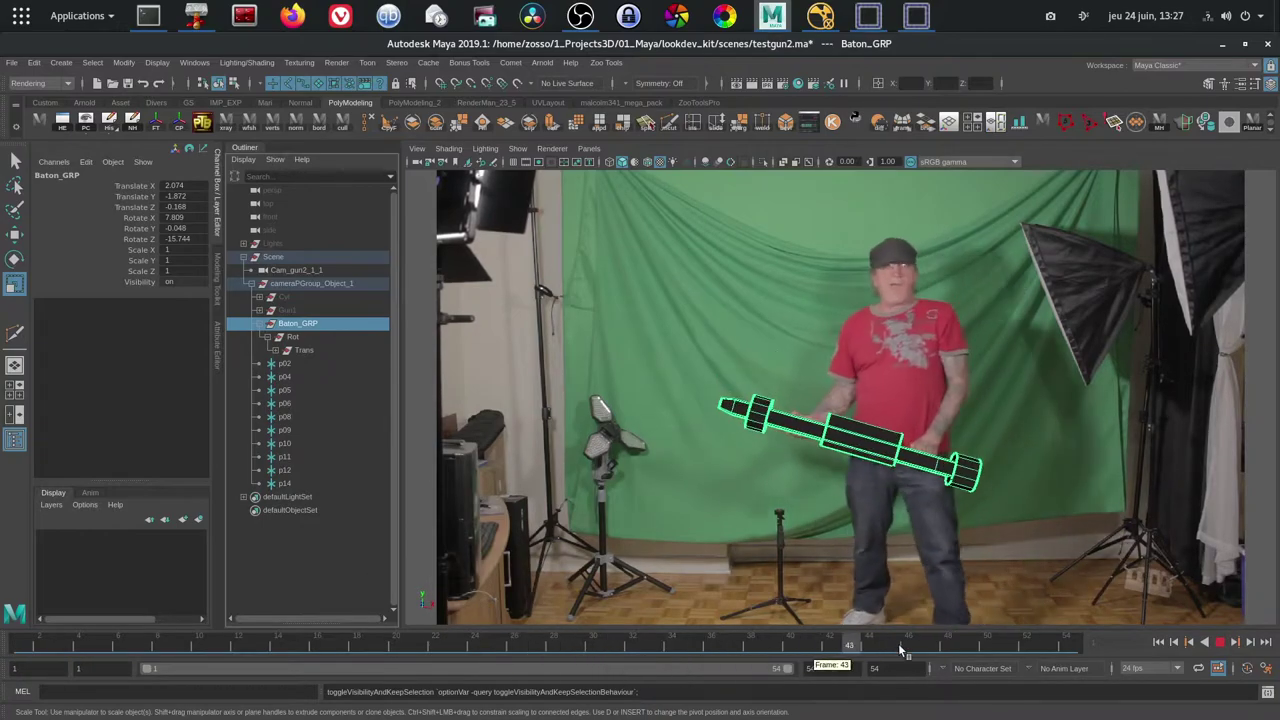
Select the Rot and Trans groups and trial-move the gun along the baton, undoing it
click(291, 338)
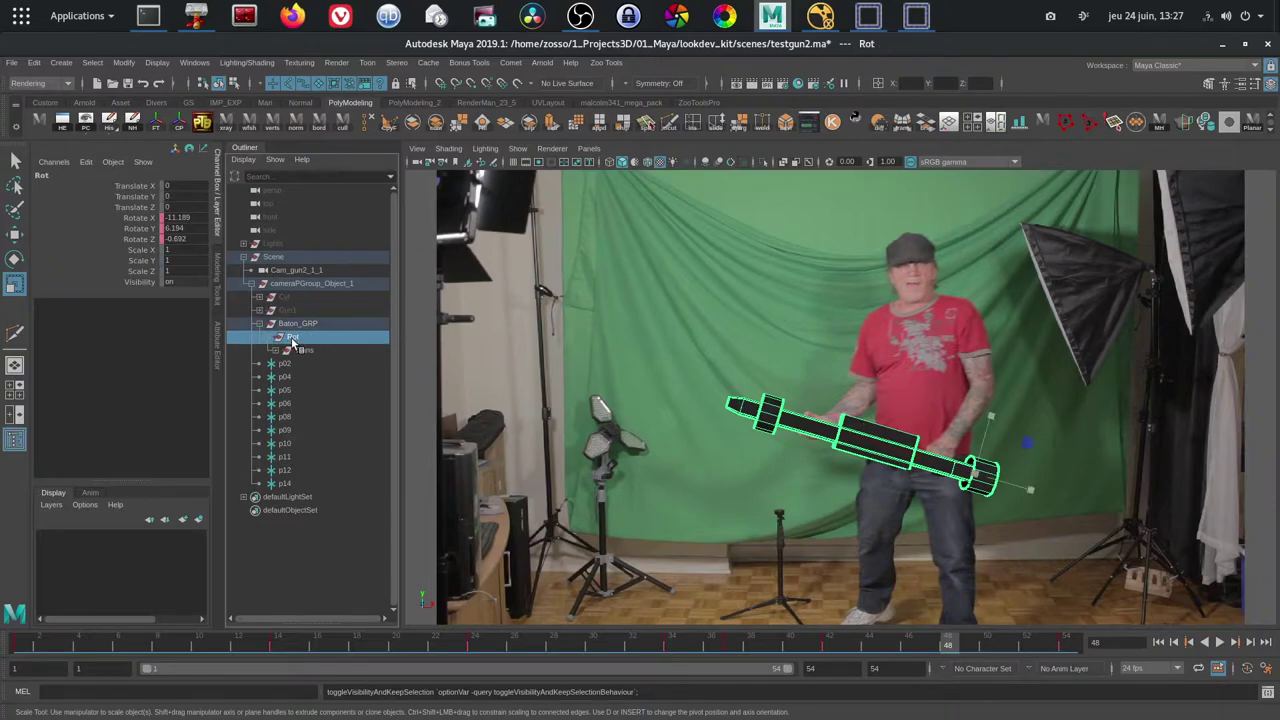
key(w)
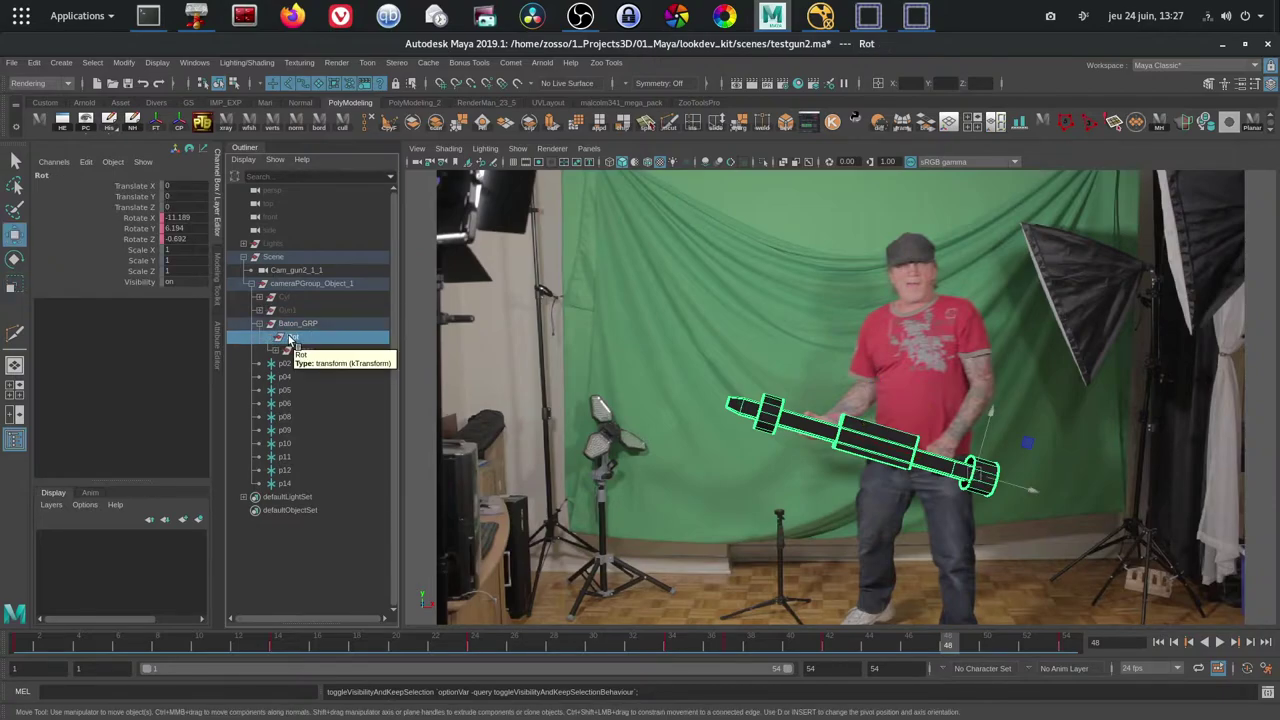
click(298, 351)
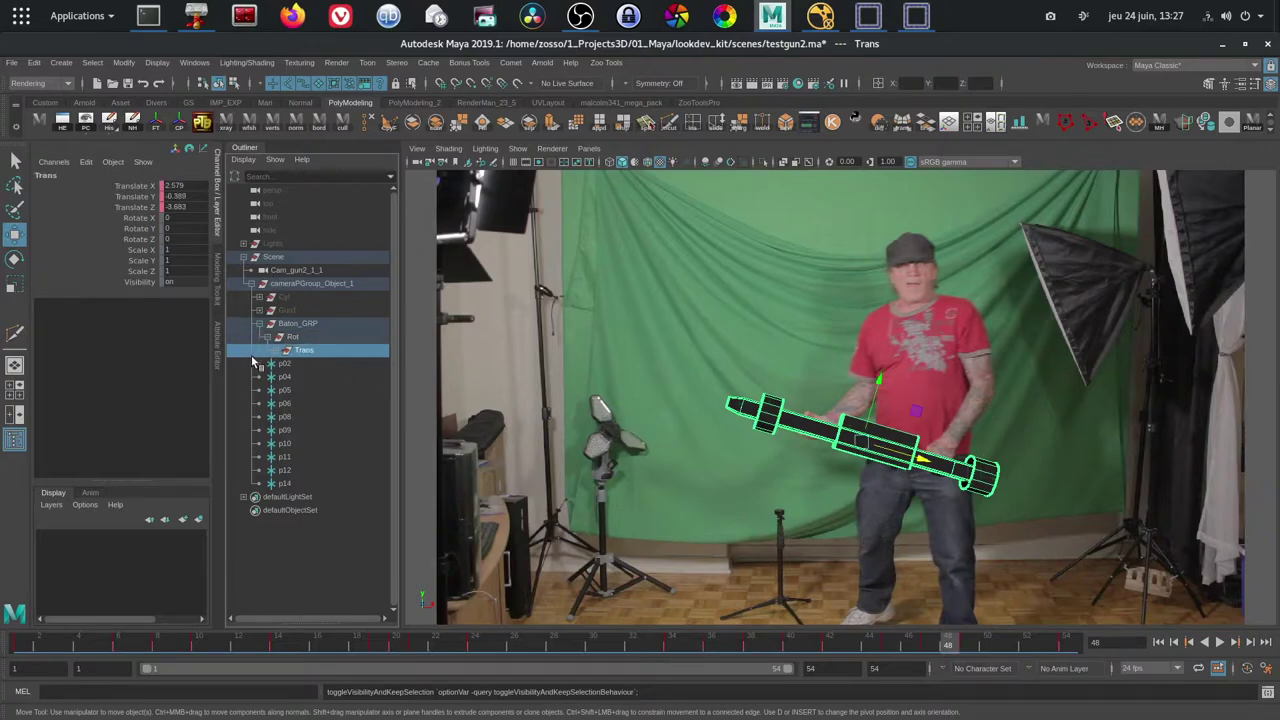
click(290, 338)
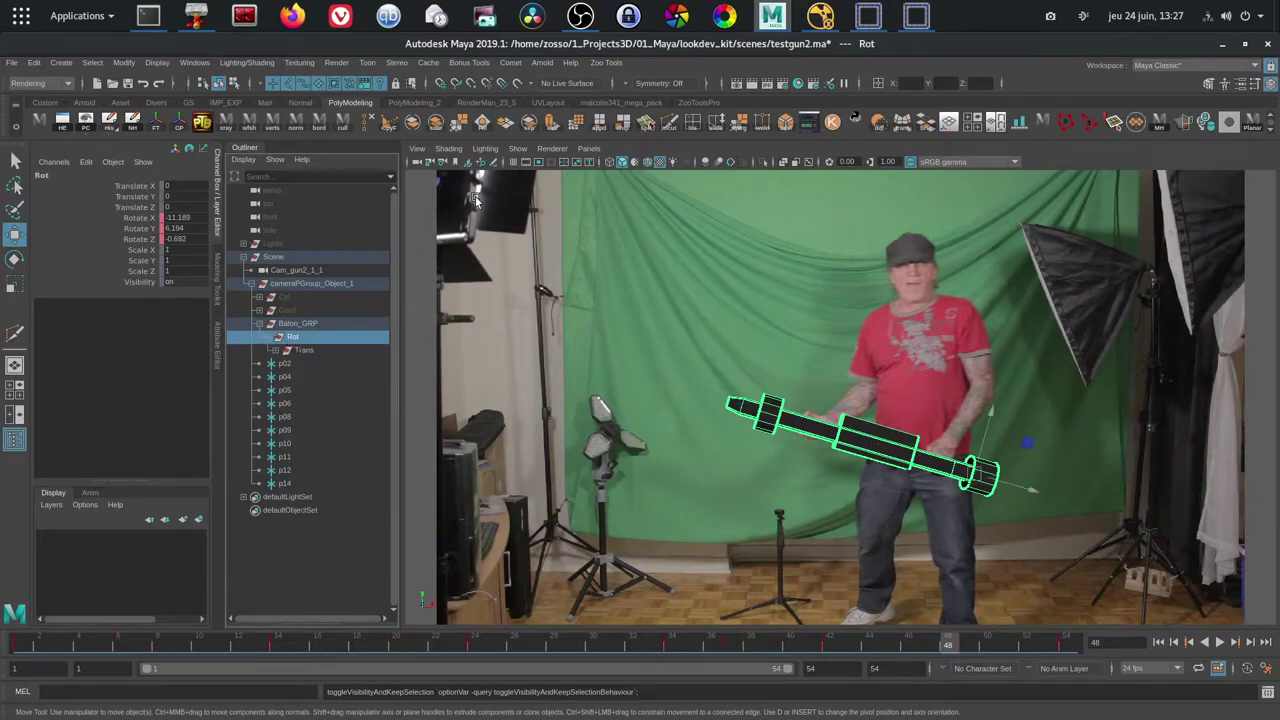
click(455, 162)
click(481, 288)
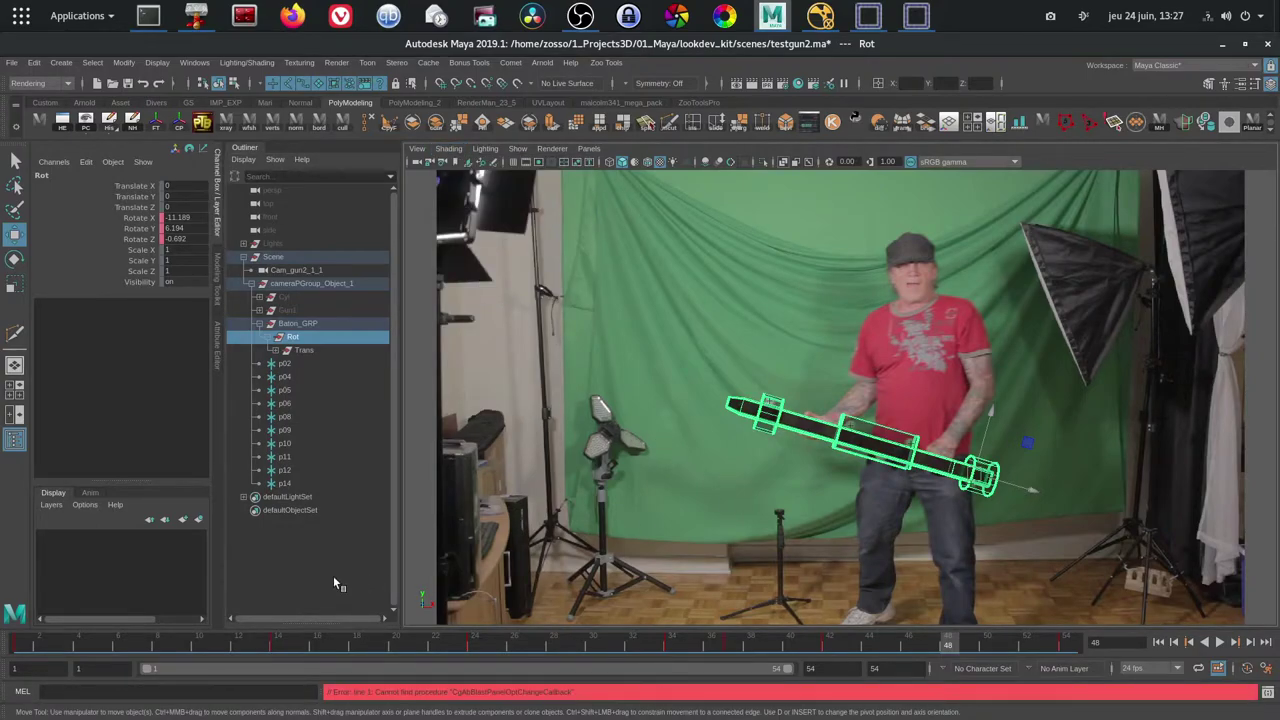
click(369, 578)
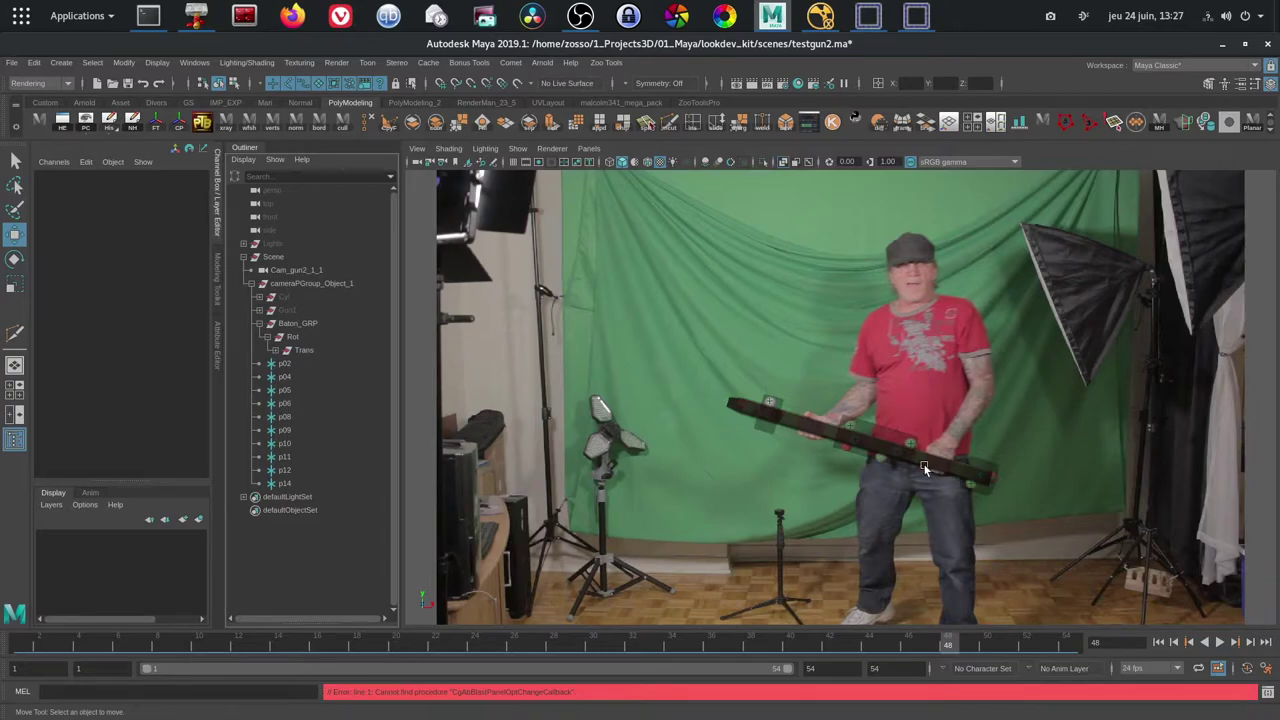
click(302, 352)
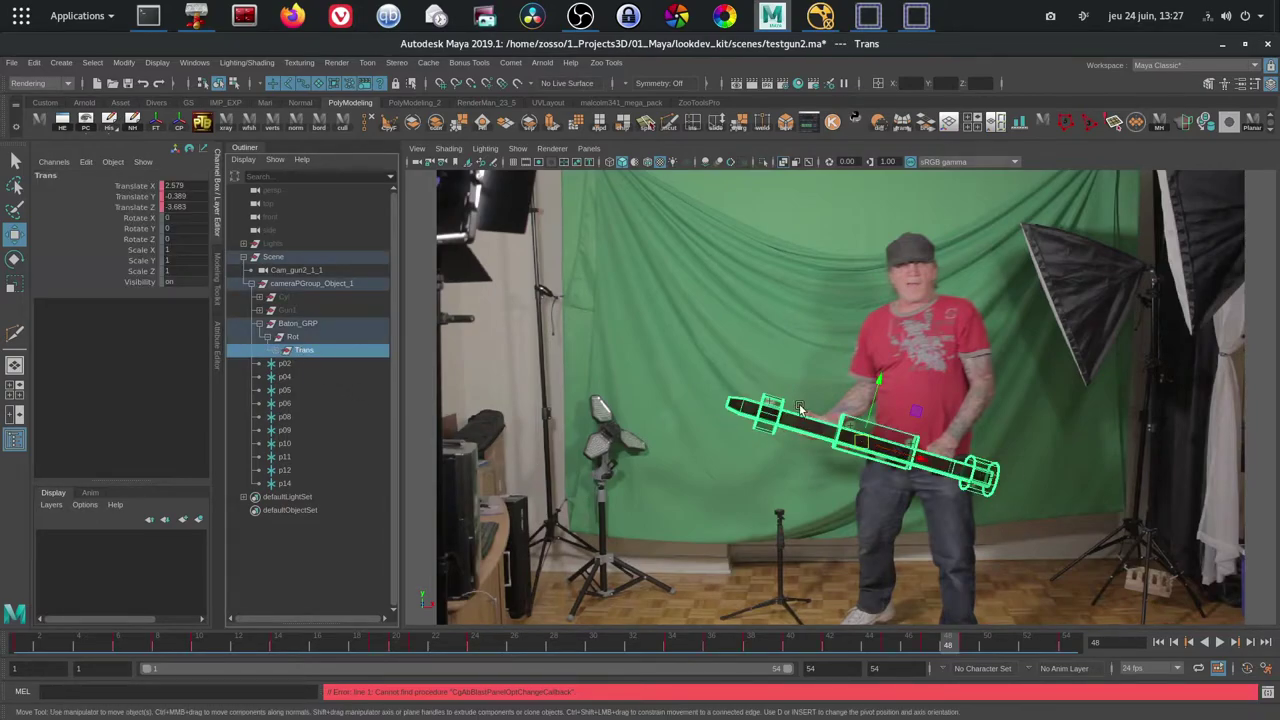
mouse_move(878, 385)
mouse_down()
mouse_move(890, 355)
mouse_move(868, 430)
mouse_move(878, 466)
mouse_up()
key(ctrl+z)
key(ctrl+z)
key(ctrl+z)
key(ctrl+z)
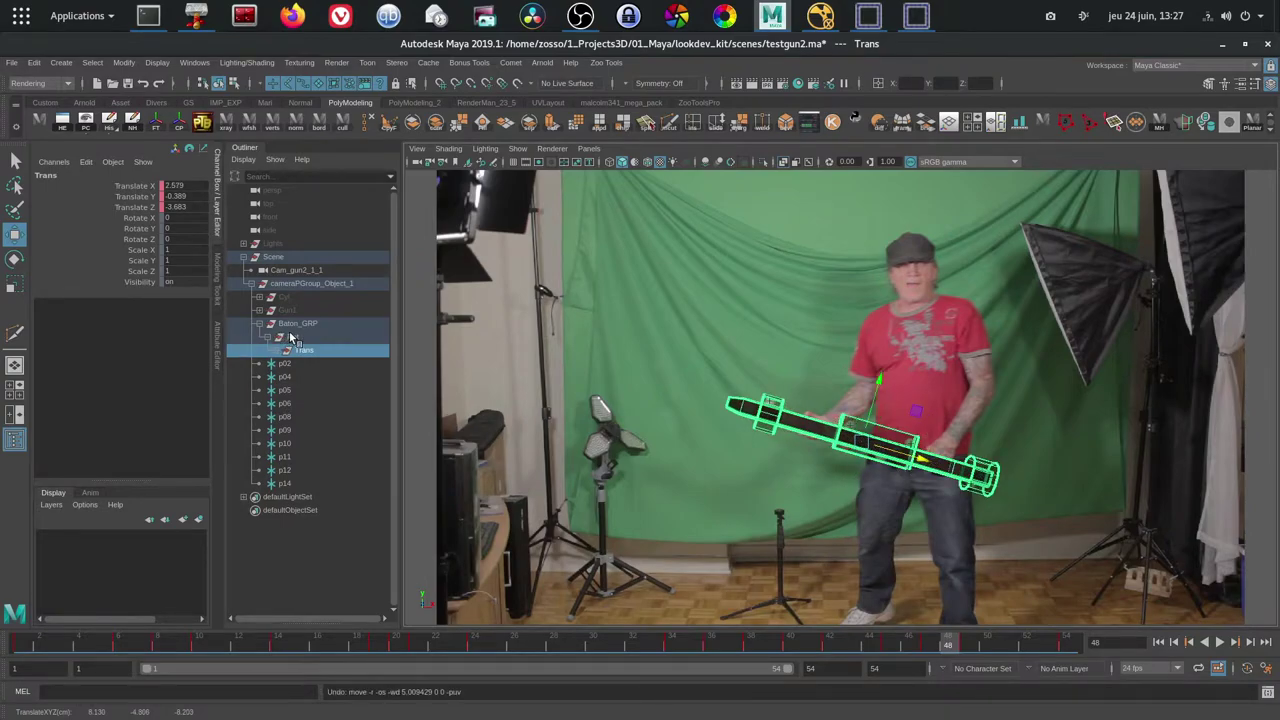
Rotate the Rot group to stand the gun upright, replay from frame 1, and select Trans
click(292, 338)
key(e)
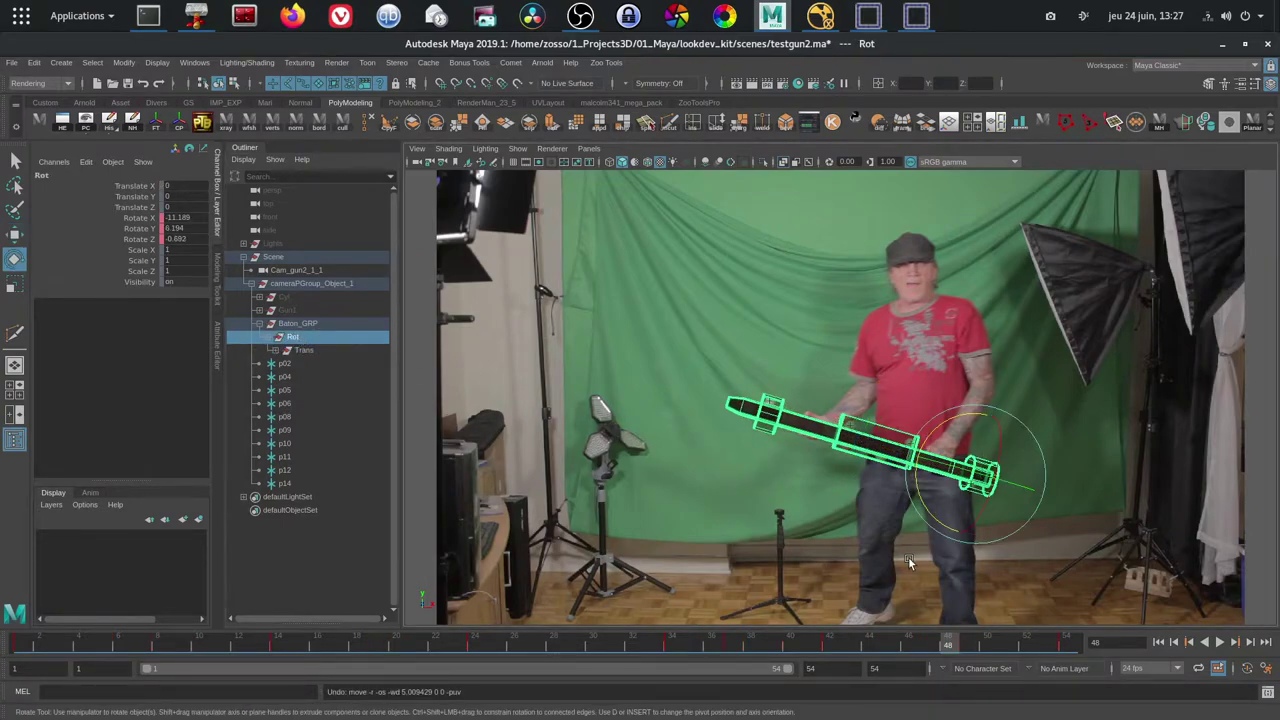
drag(955, 428, 928, 425)
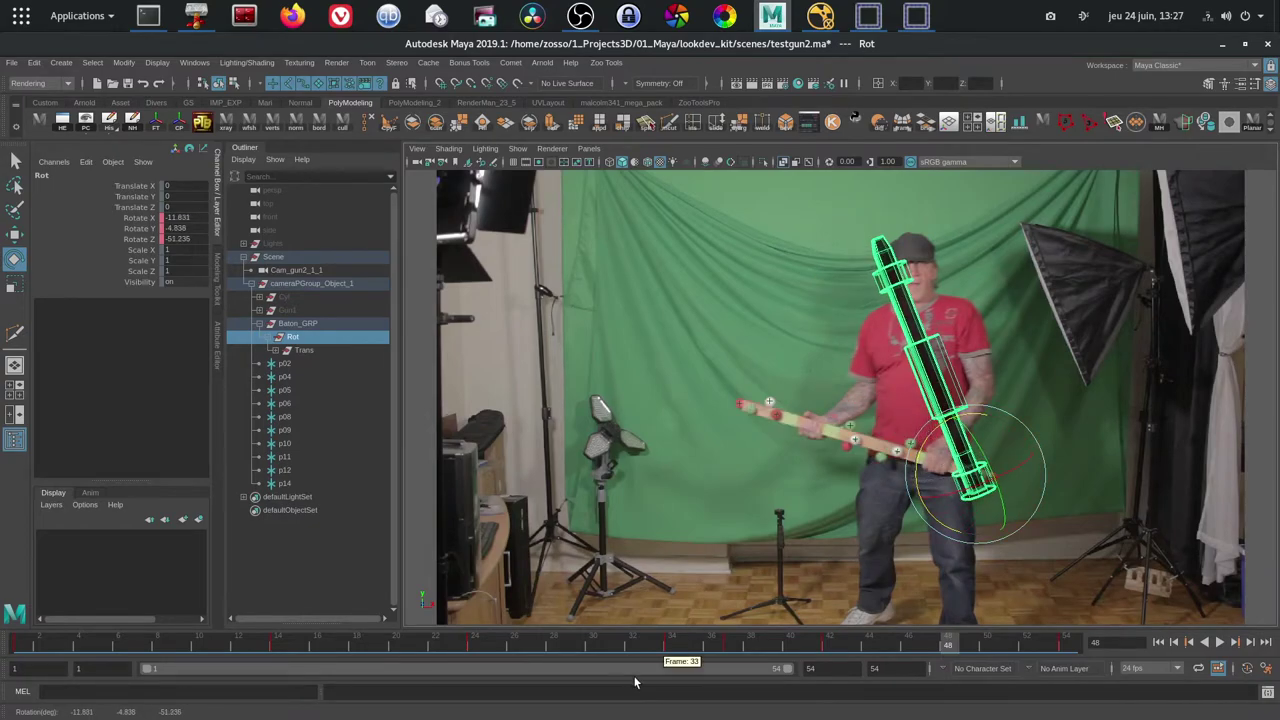
click(612, 645)
key(alt+v)
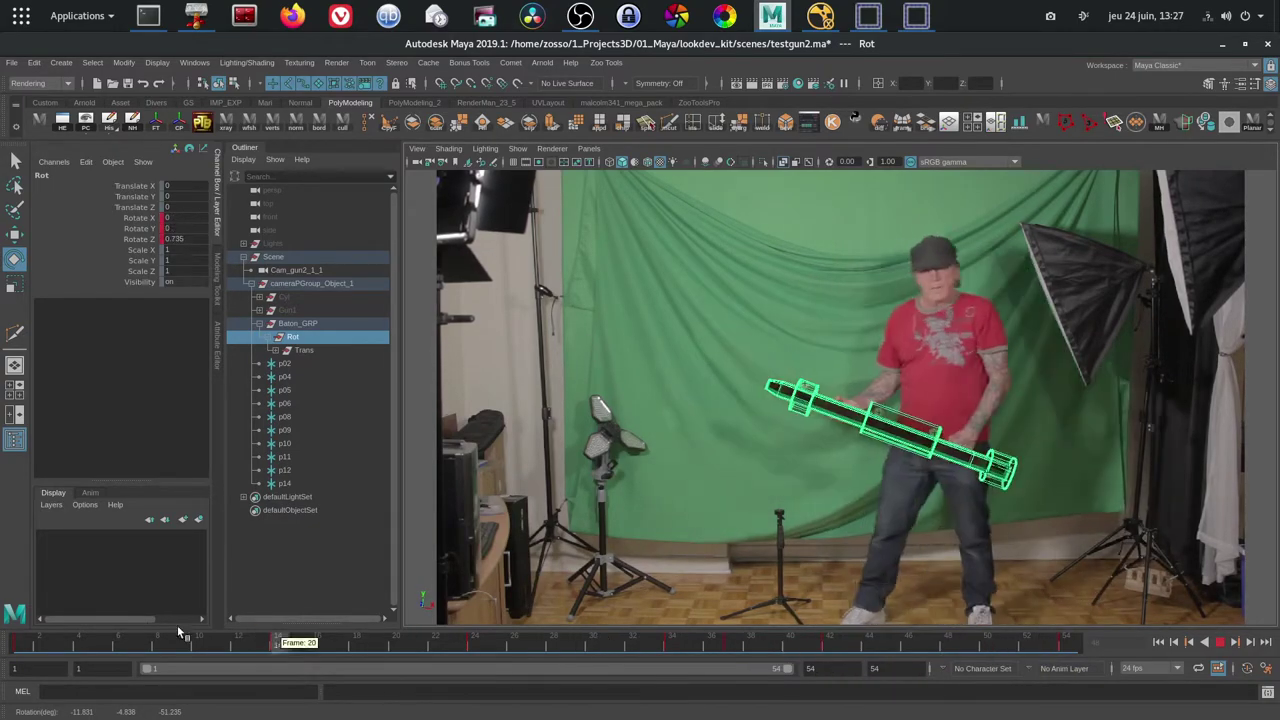
key(alt+shift+v)
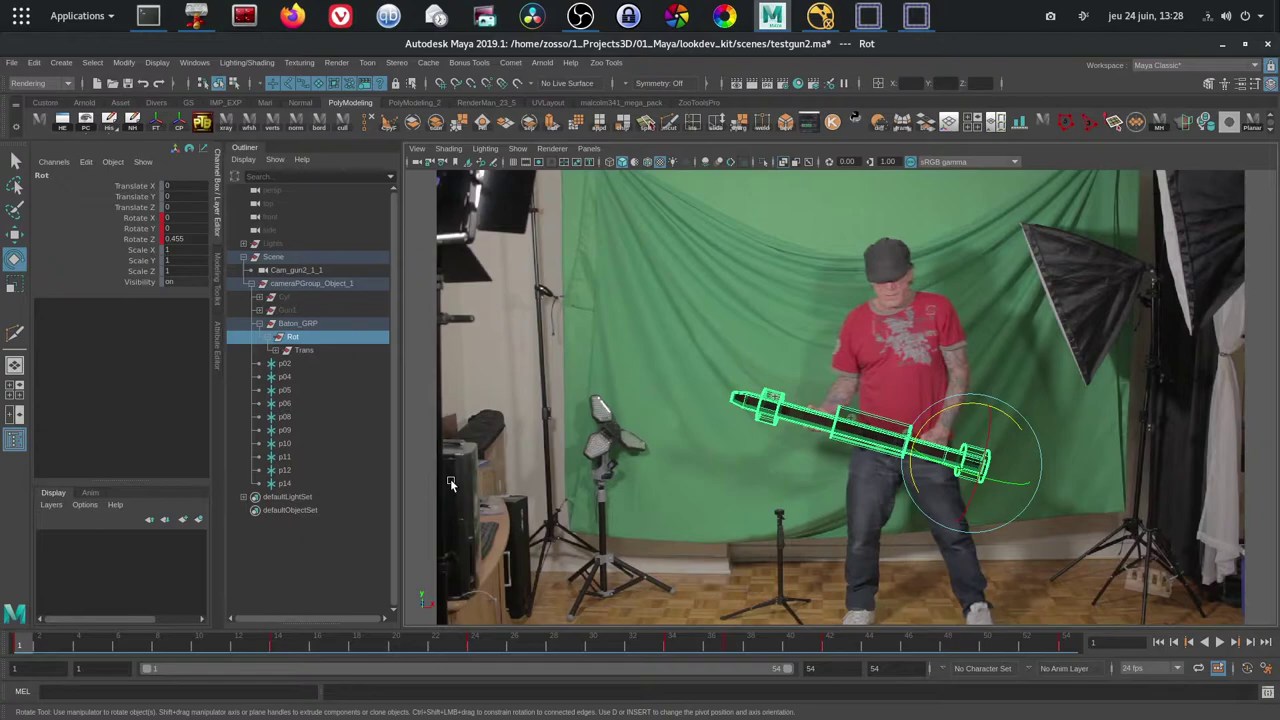
click(299, 350)
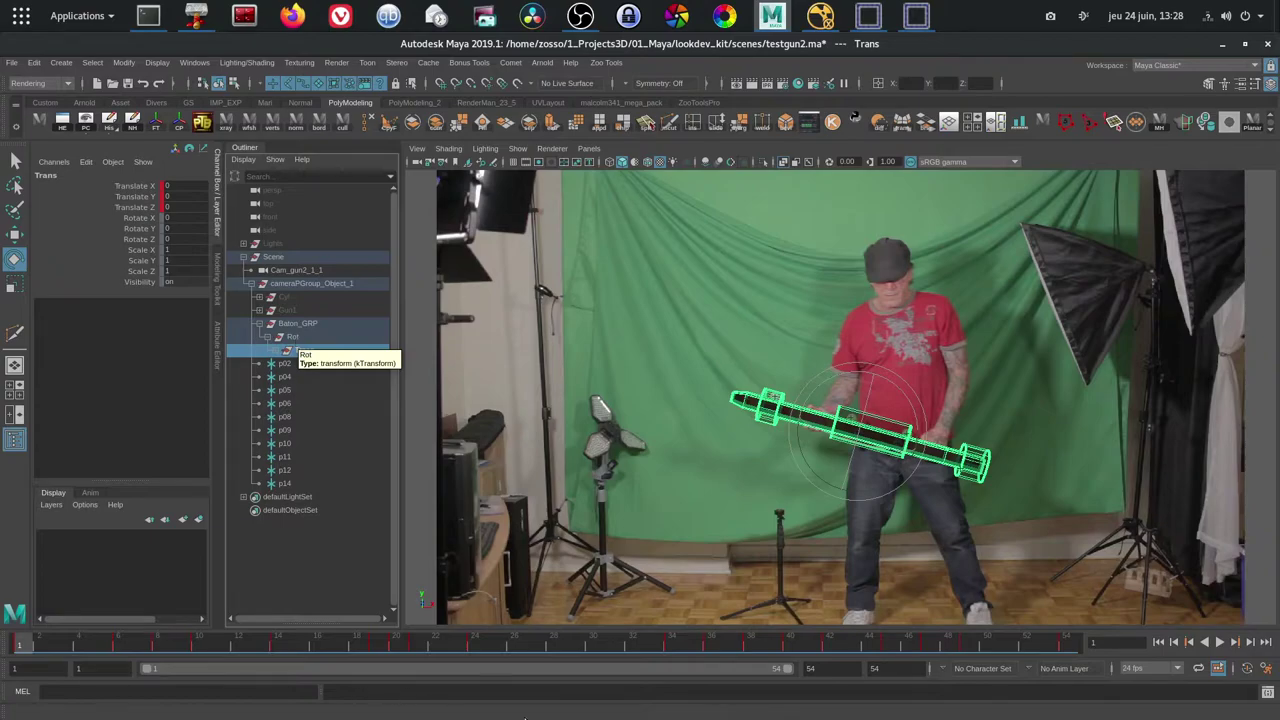
Trial Y and X moves on Trans, undo them, then slide it to Translate Z -2.472
click(663, 447)
key(space)
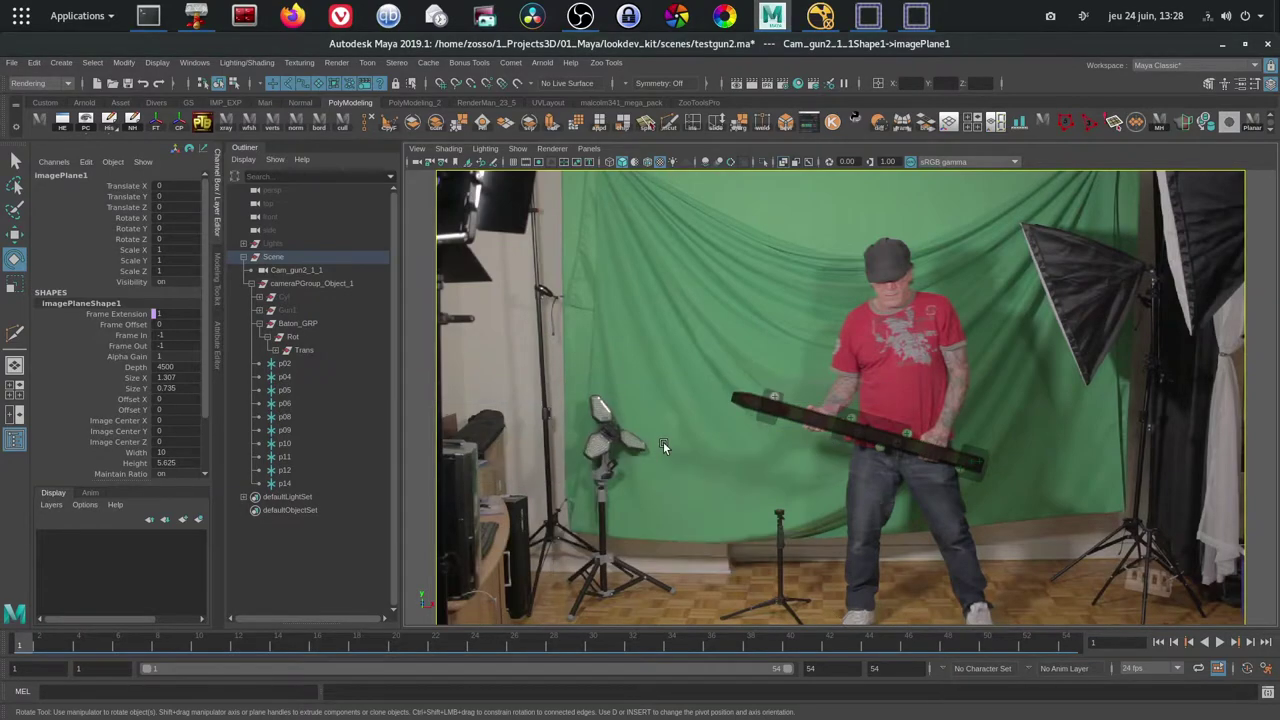
click(298, 338)
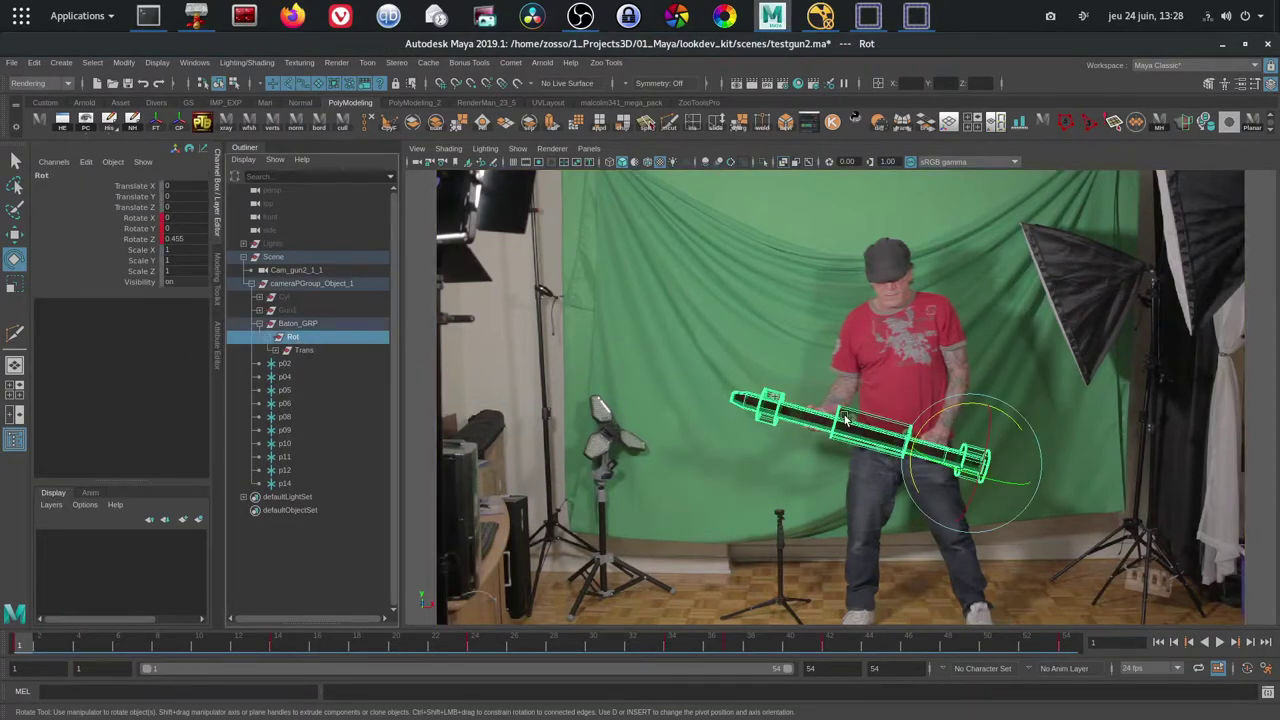
key(w)
click(304, 351)
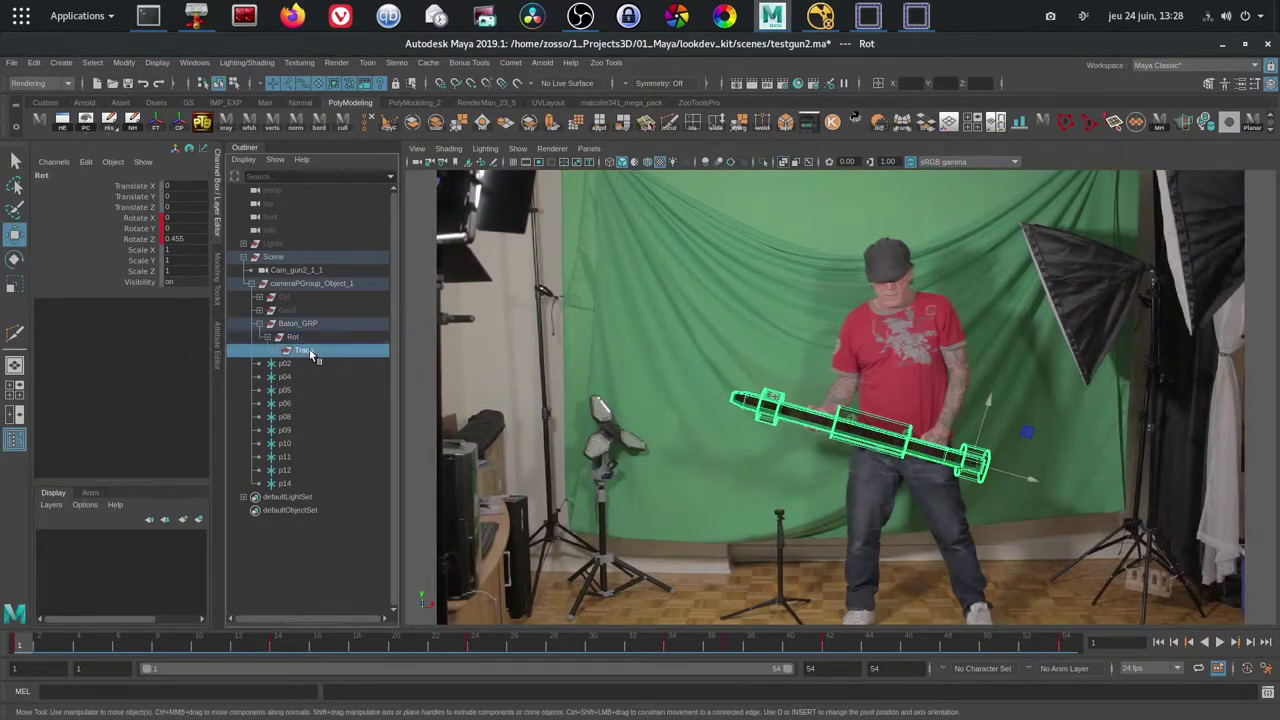
drag(876, 377, 897, 338)
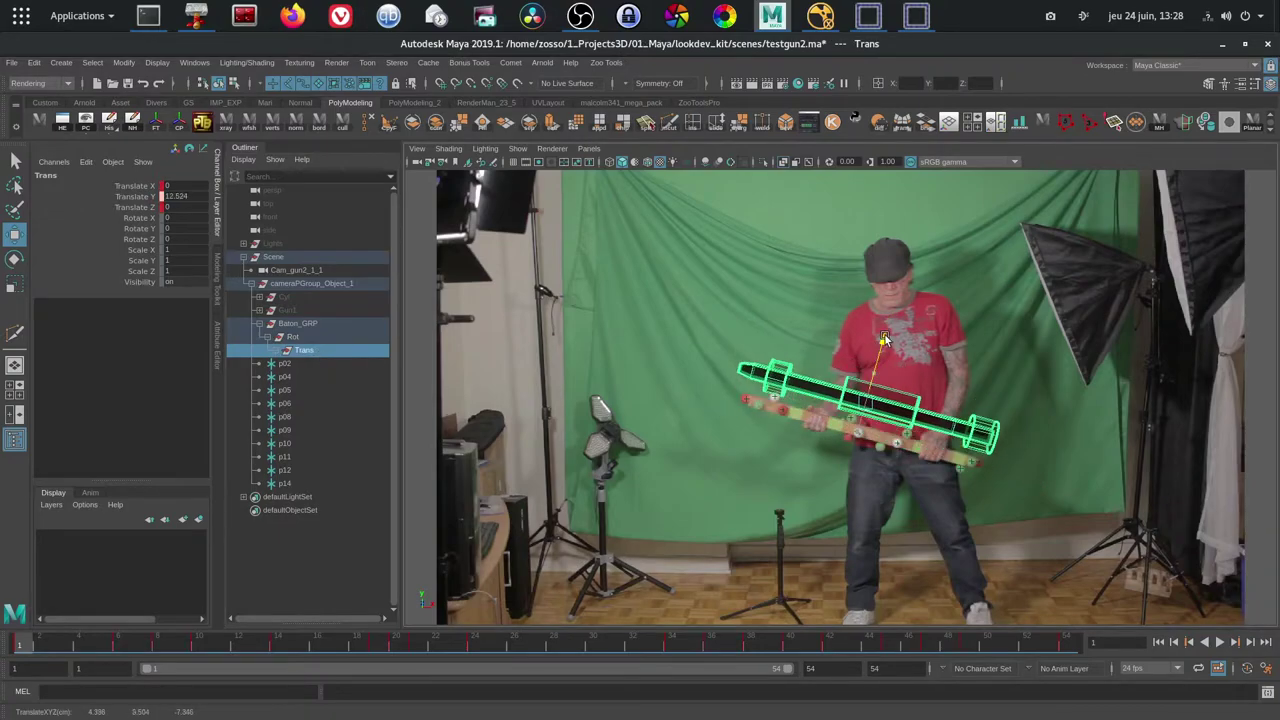
mouse_move(932, 398)
mouse_down()
mouse_move(892, 396)
mouse_move(865, 418)
mouse_up()
key(ctrl+z)
mouse_move(801, 414)
middle_down()
mouse_move(824, 379)
mouse_move(821, 504)
middle_up()
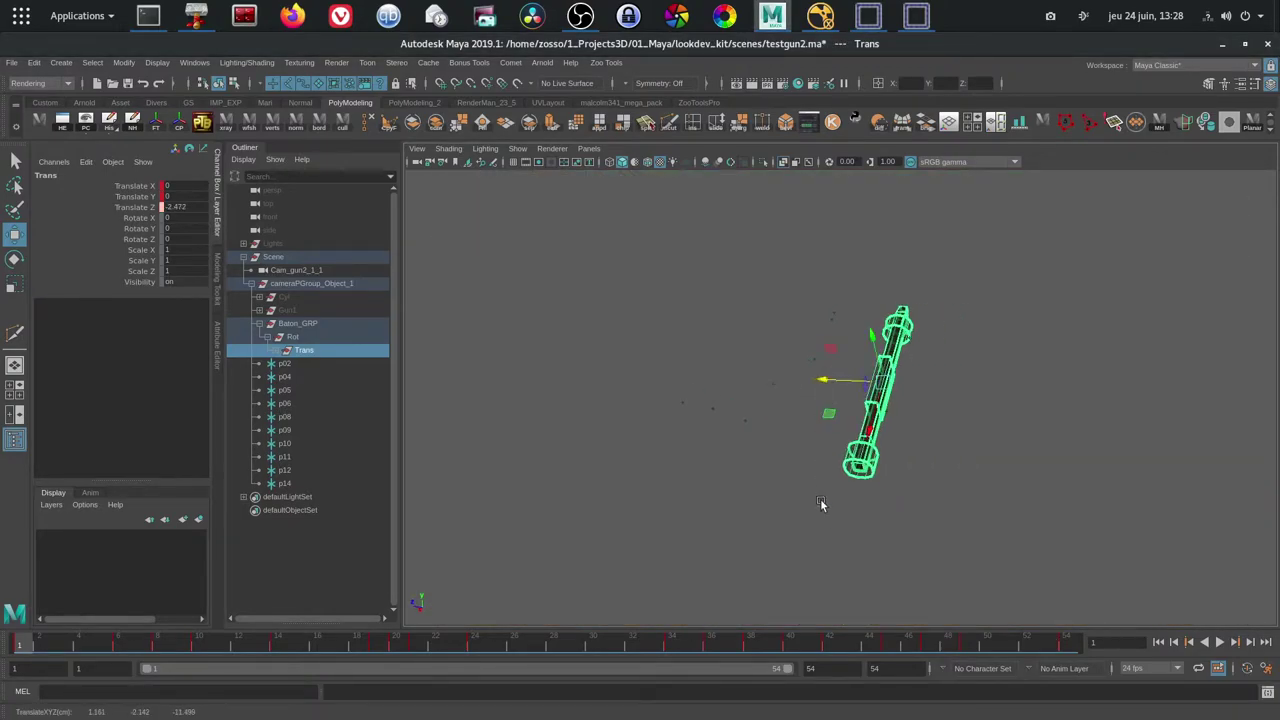
Orbit around the gun, then look through Cam_gun2_1_1 again
key(space)
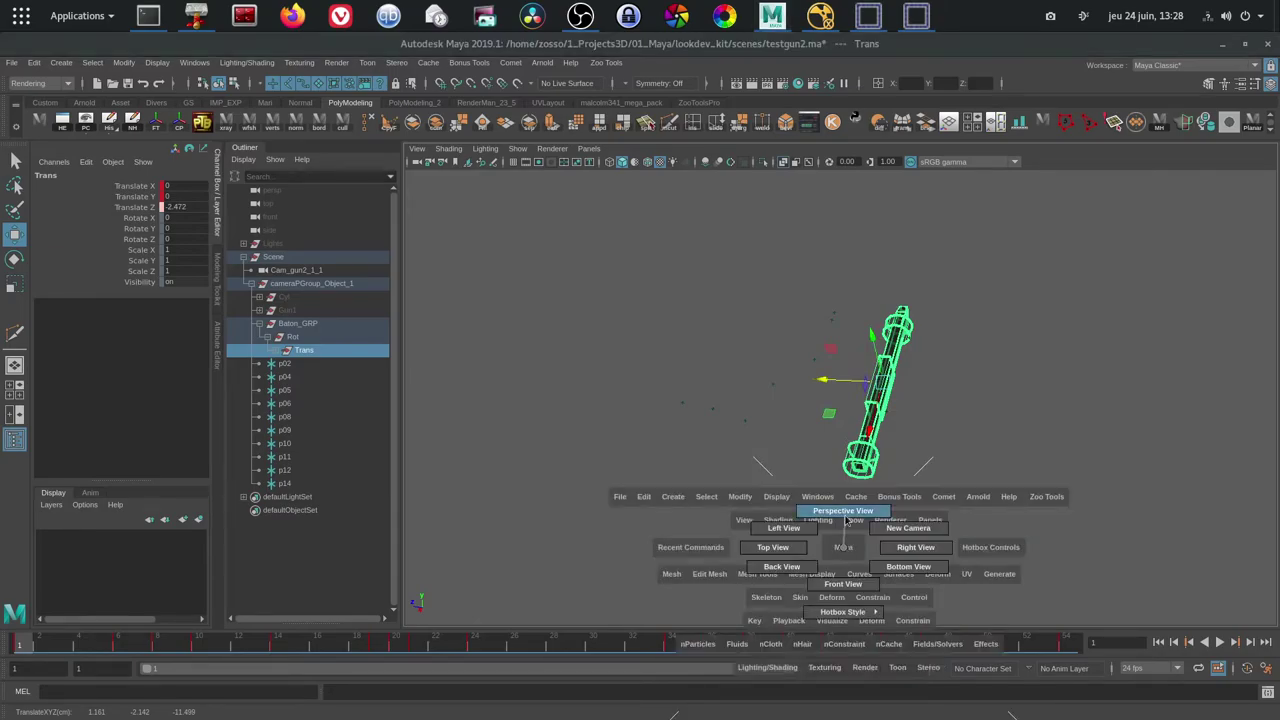
mouse_move(846, 517)
alt+mouse_down()
mouse_move(766, 488)
mouse_move(689, 436)
alt+mouse_up()
key(space)
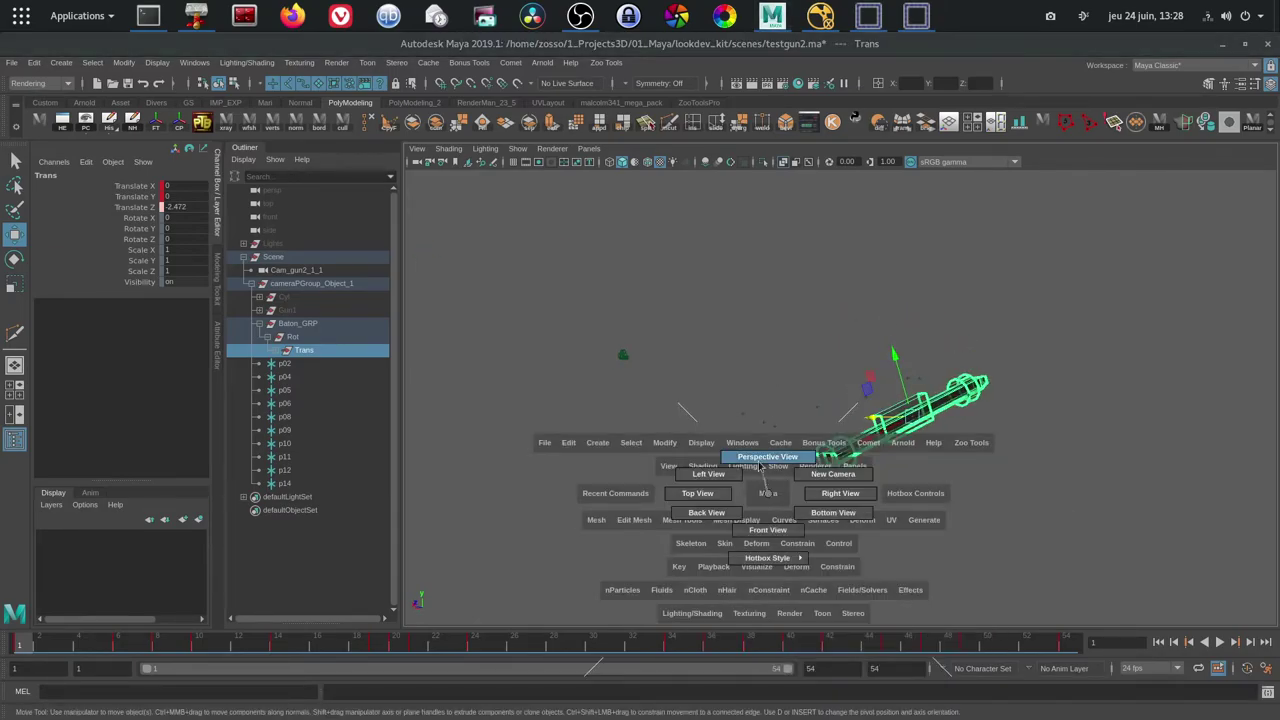
click(589, 148)
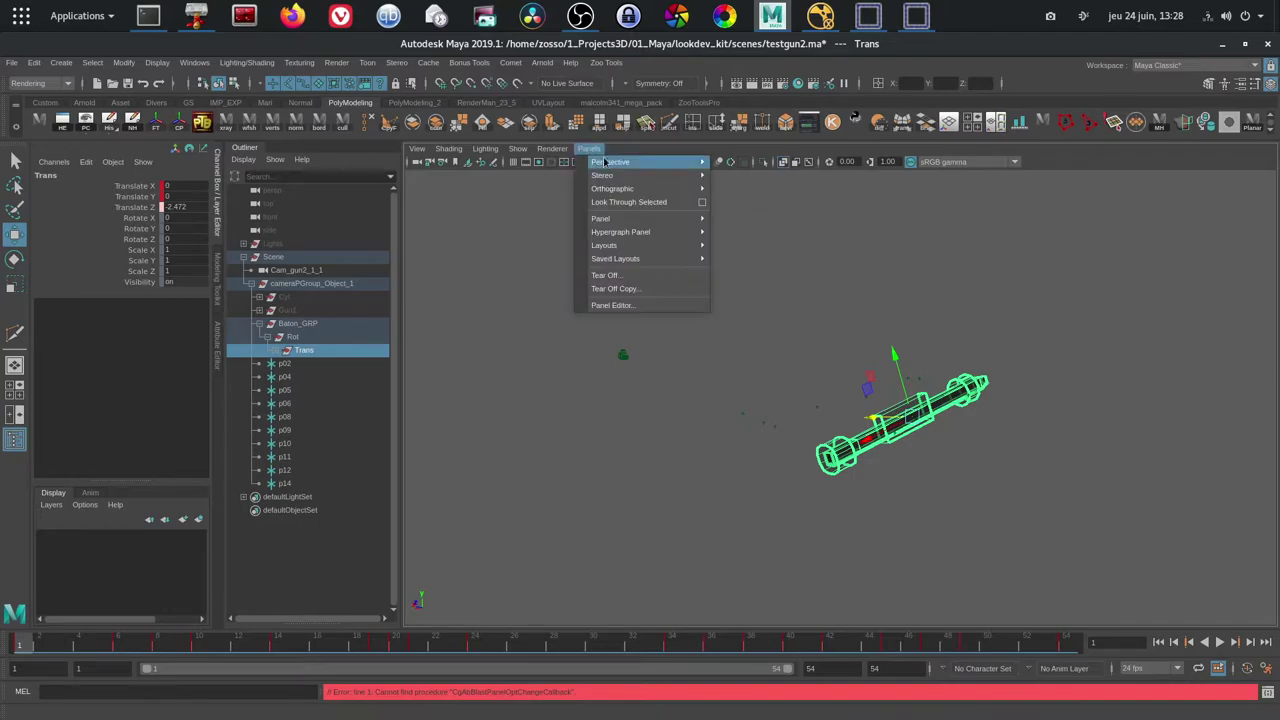
click(740, 166)
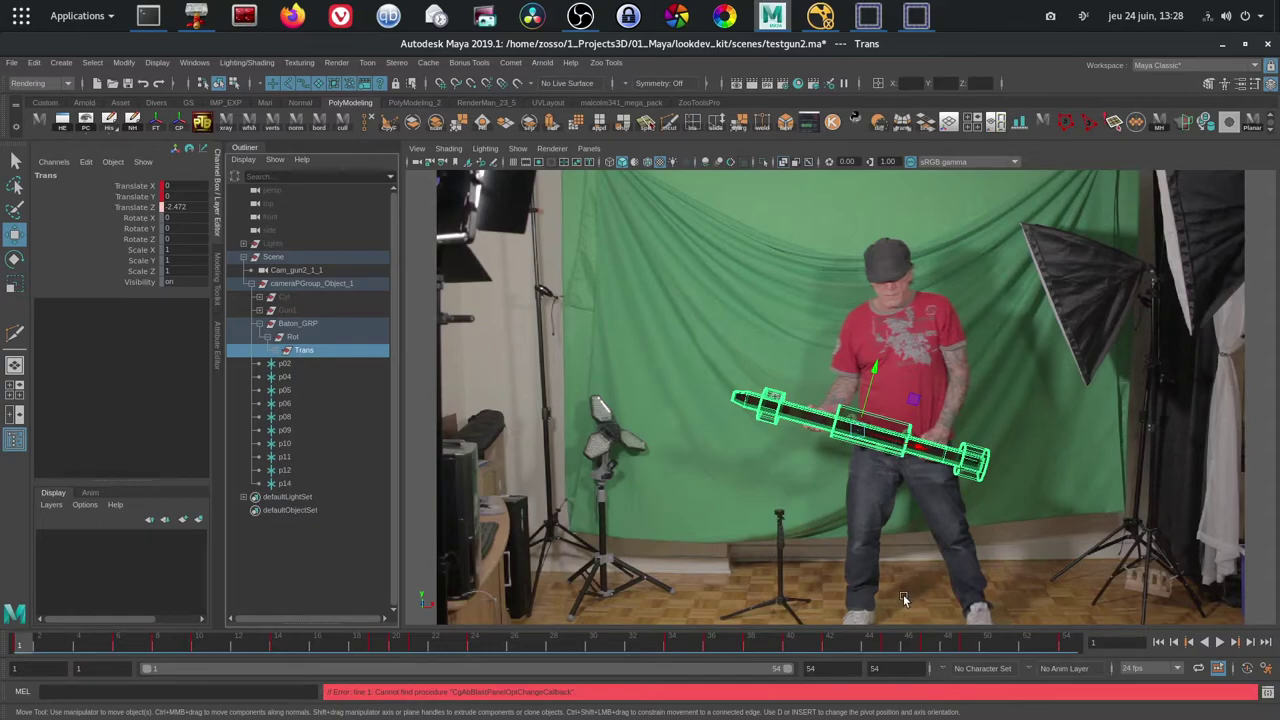
Play the shot to check the gun alignment, stop it, and switch to NukeX
key(alt+v)
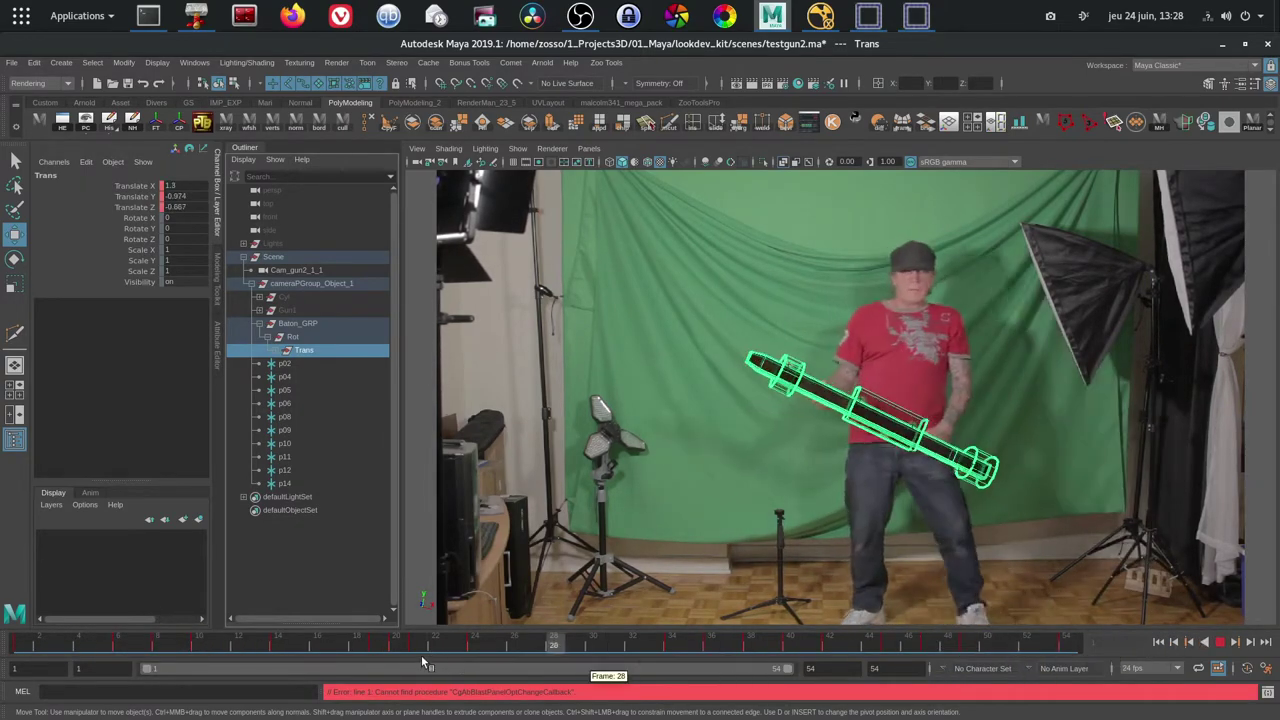
click(22, 648)
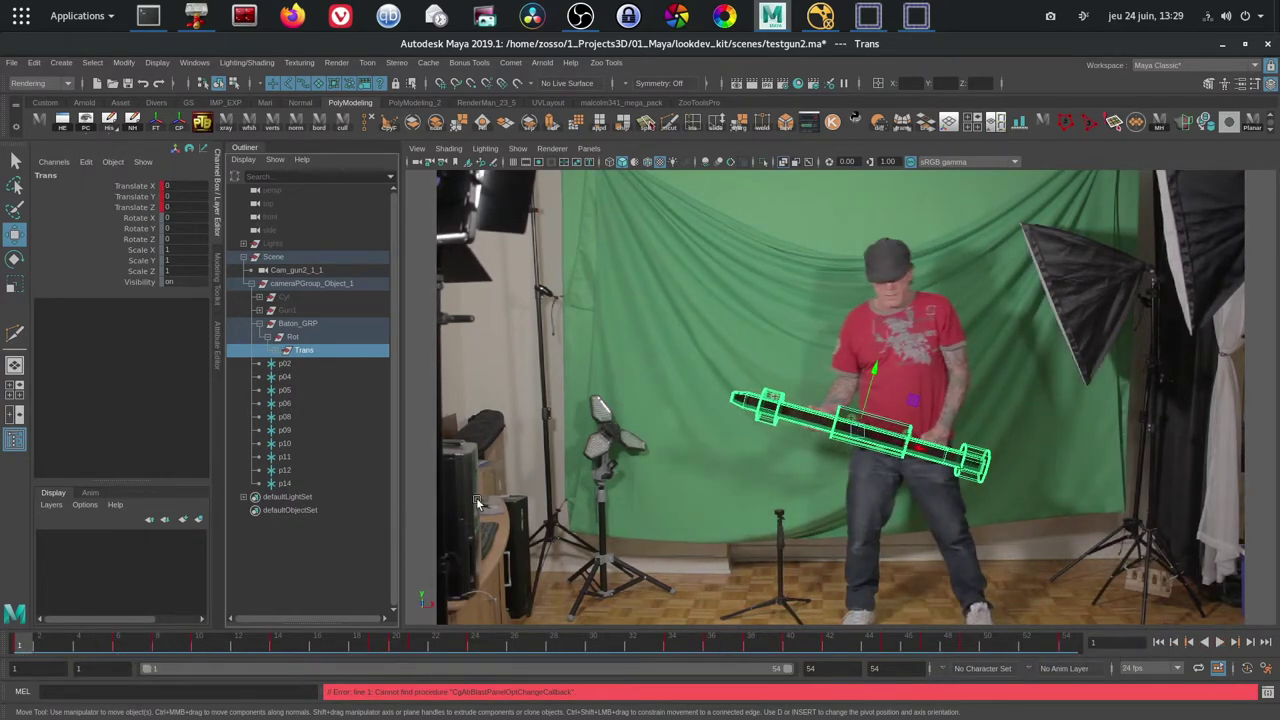
click(820, 15)
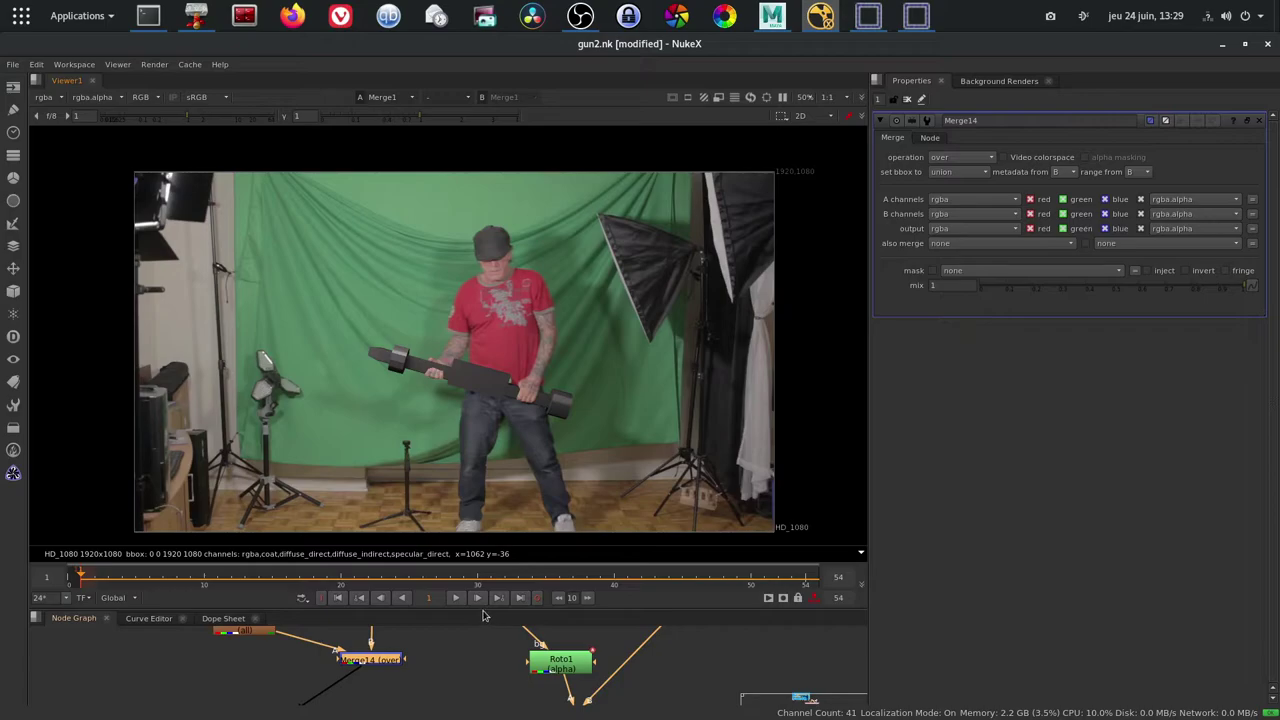
Enlarge the Node Graph and play the gun composite, stopping at frame 34
drag(483, 611, 483, 583)
mouse_move(380, 410)
middle_down()
mouse_move(560, 400)
mouse_move(416, 356)
middle_up()
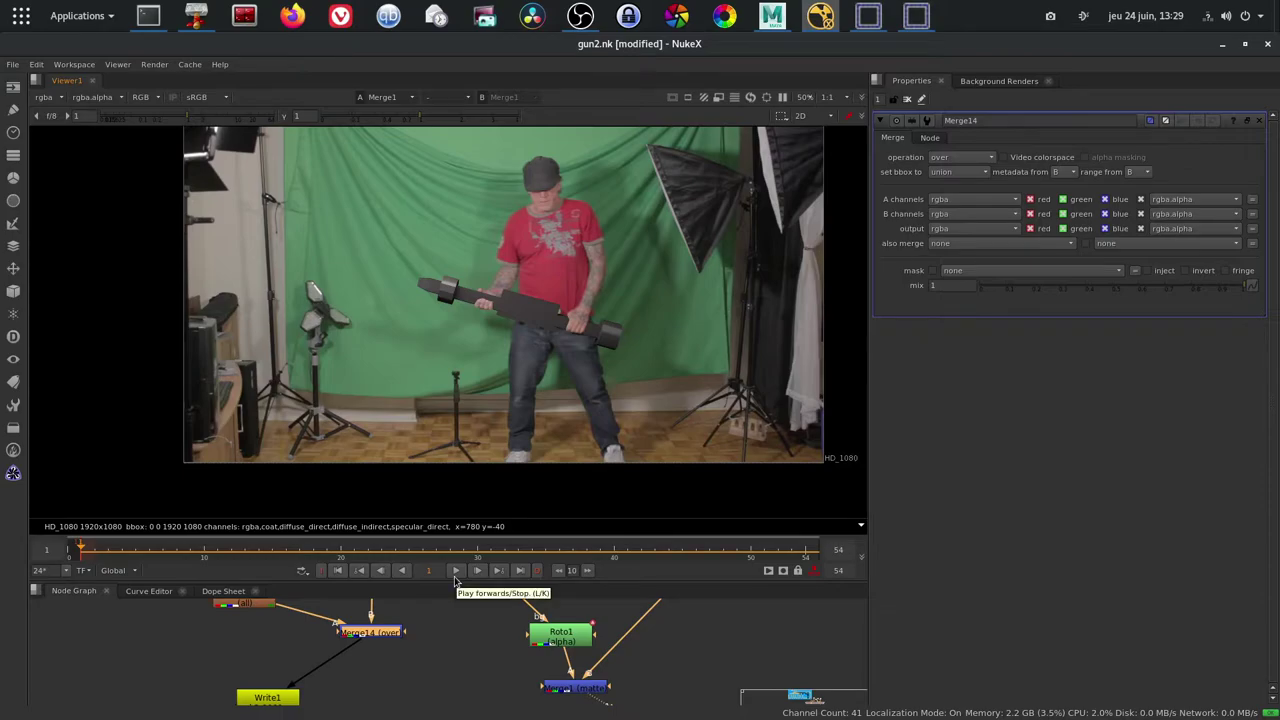
click(456, 570)
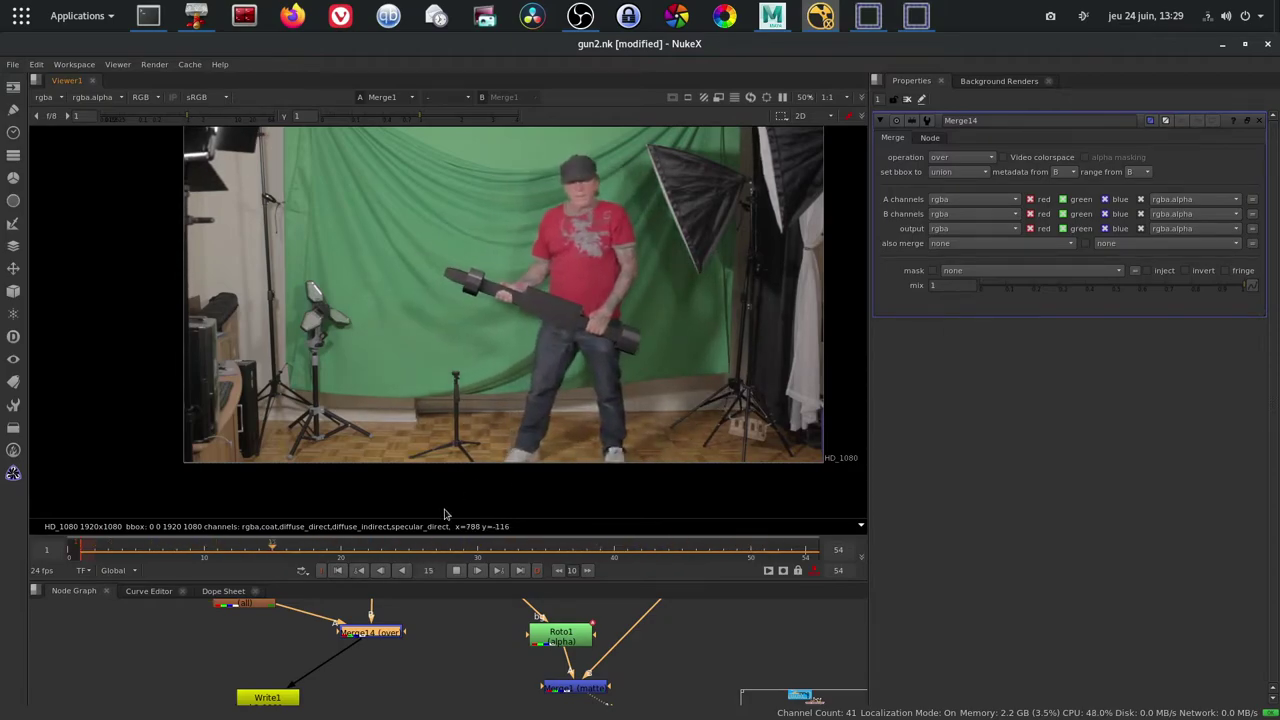
middle_drag(480, 668, 395, 717)
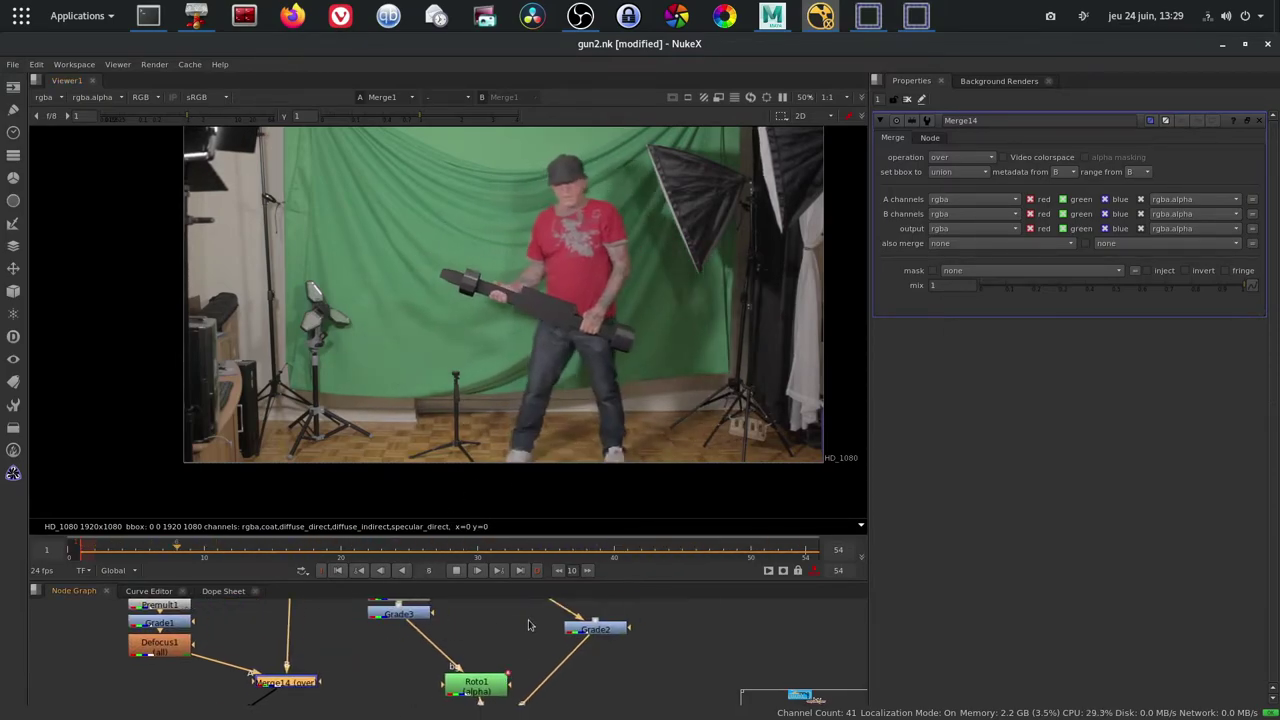
click(456, 570)
Select the Read2 node and view the raw gun2.mp4 plate
middle_drag(607, 657, 681, 701)
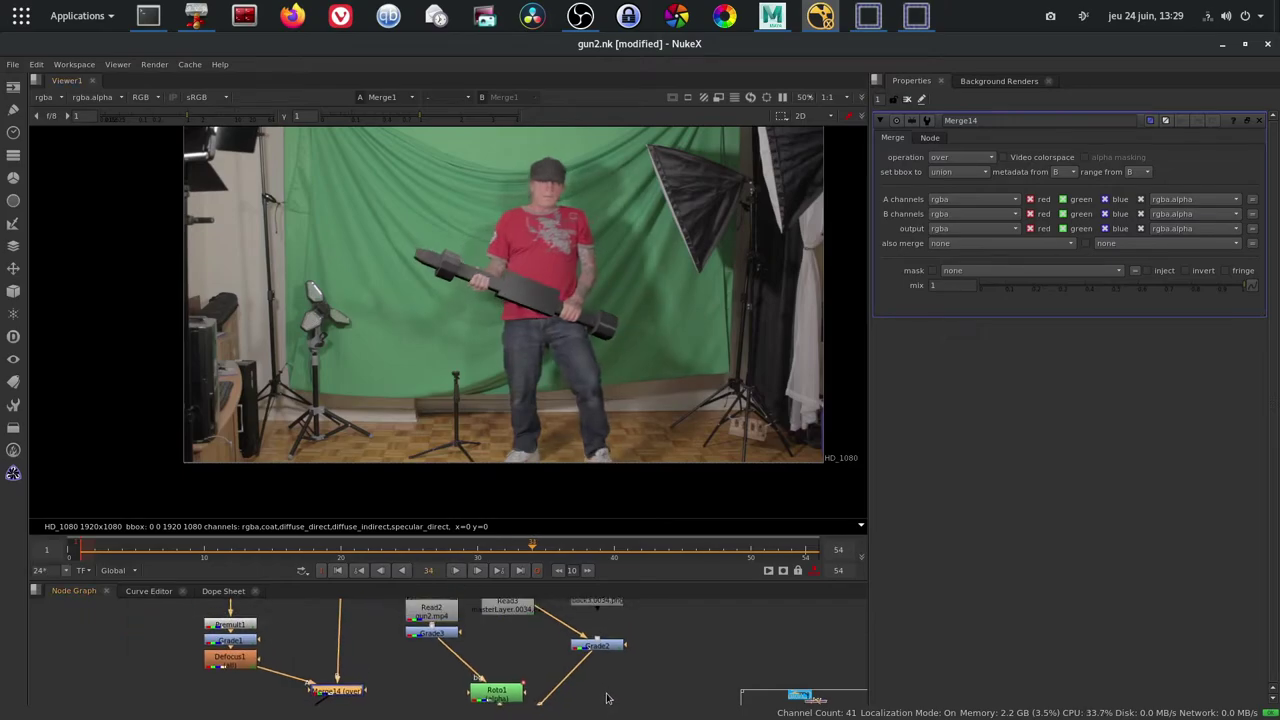
click(433, 628)
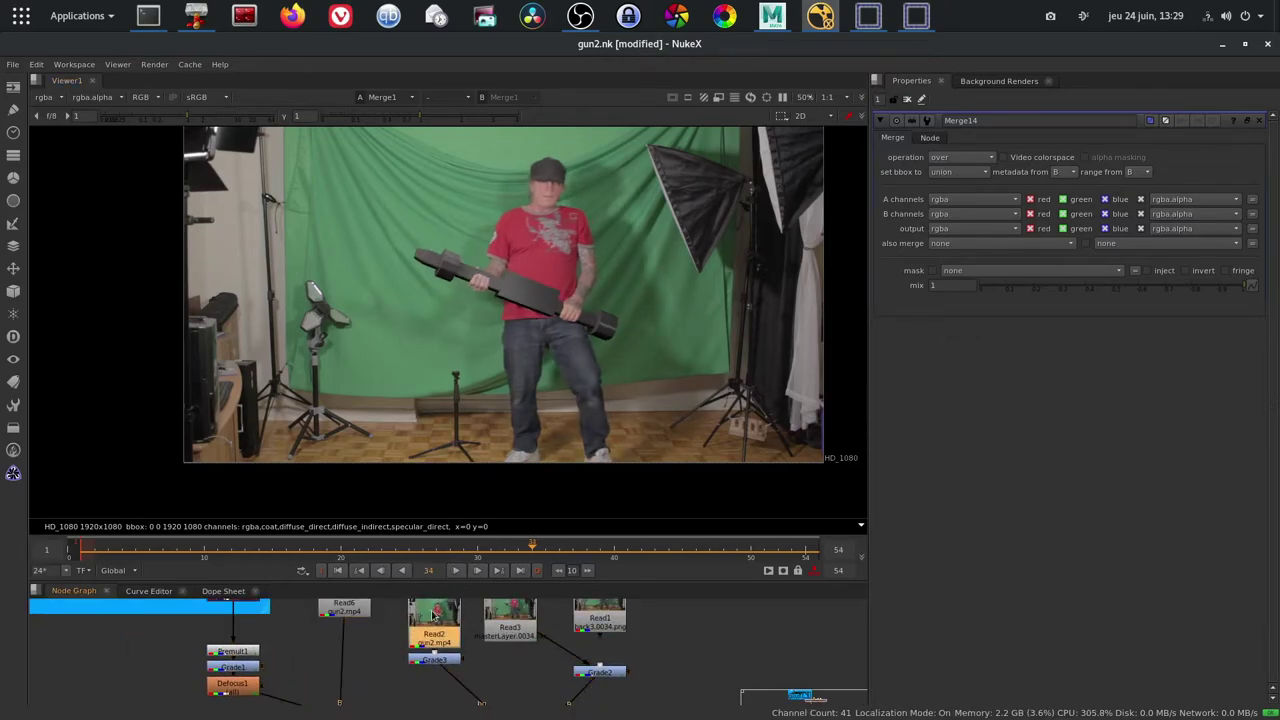
key(1)
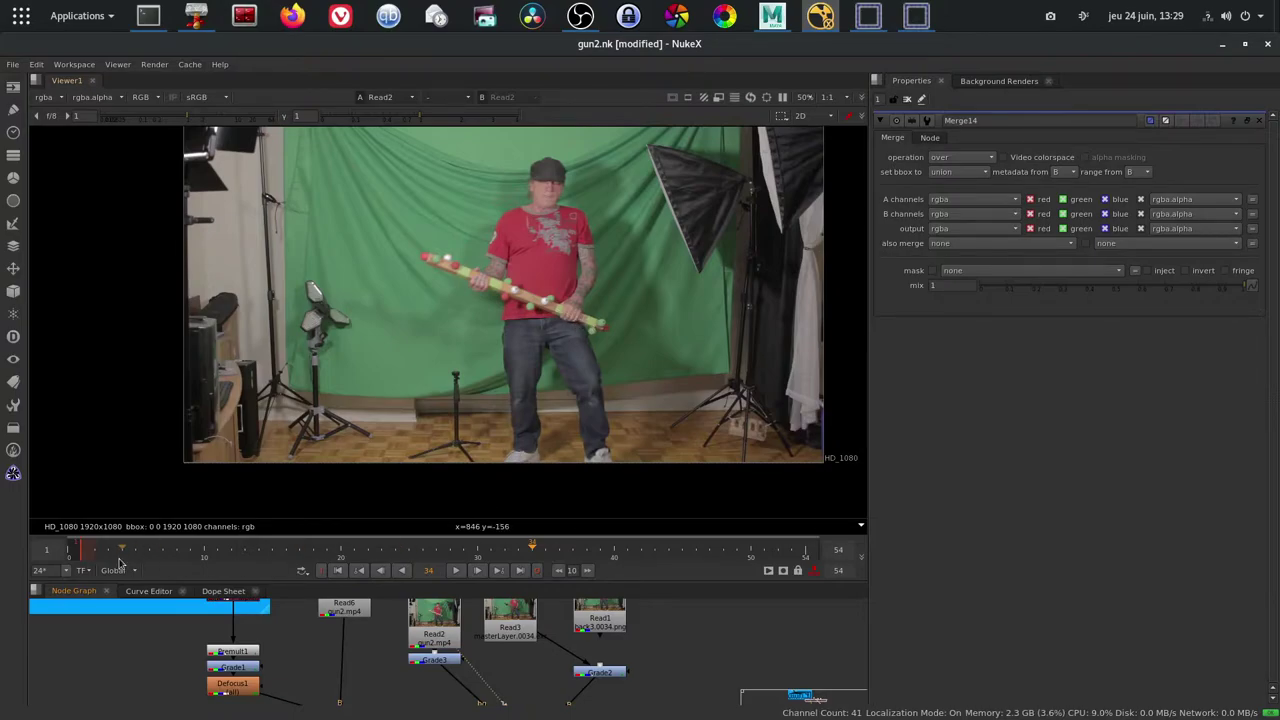
Scrub the raw plate from frame 14 to frame 35
drag(112, 552, 265, 559)
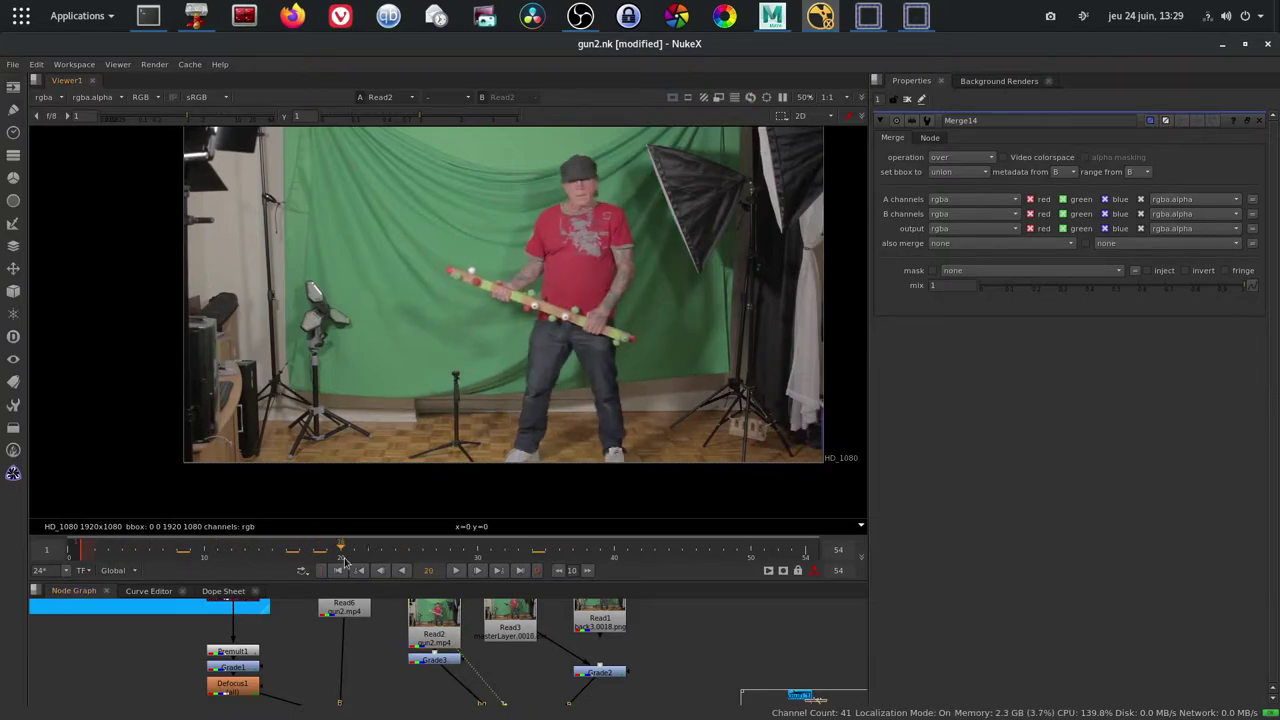
drag(265, 559, 728, 557)
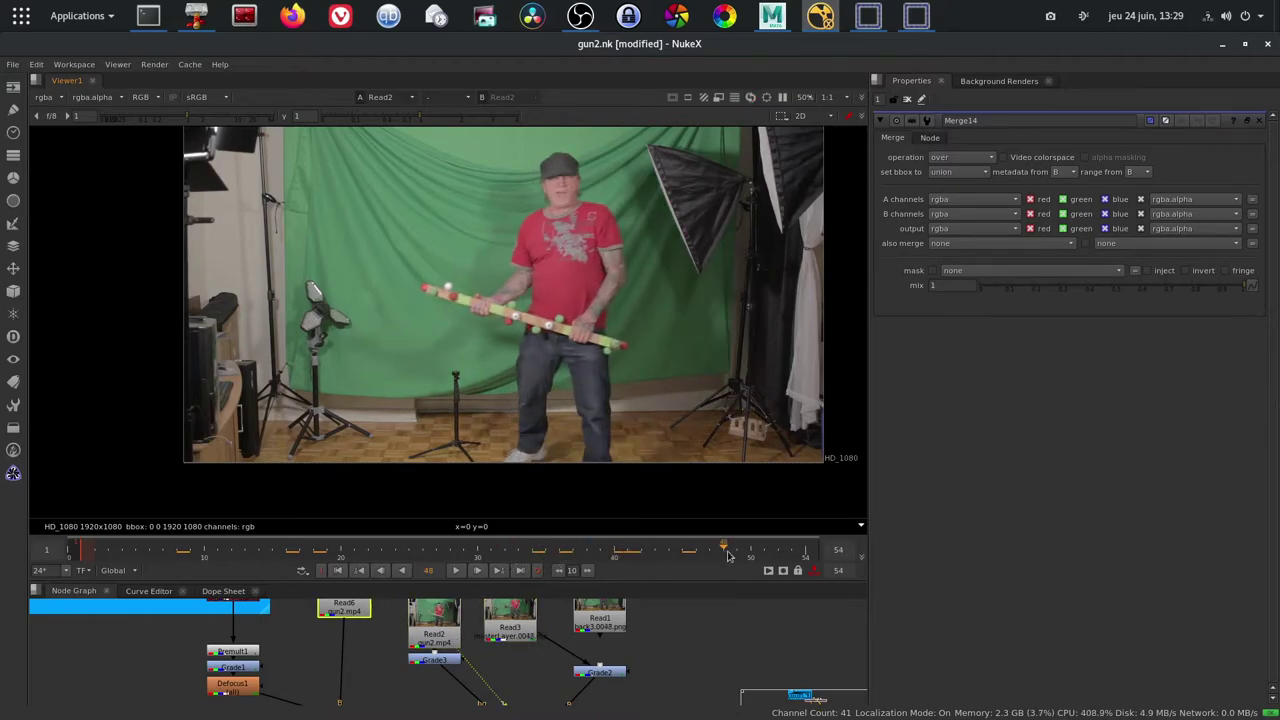
scroll(407, 688, down, 2)
View the Merge1 gun composite and check it at frame 23 and a neighbouring frame
middle_drag(407, 688, 463, 663)
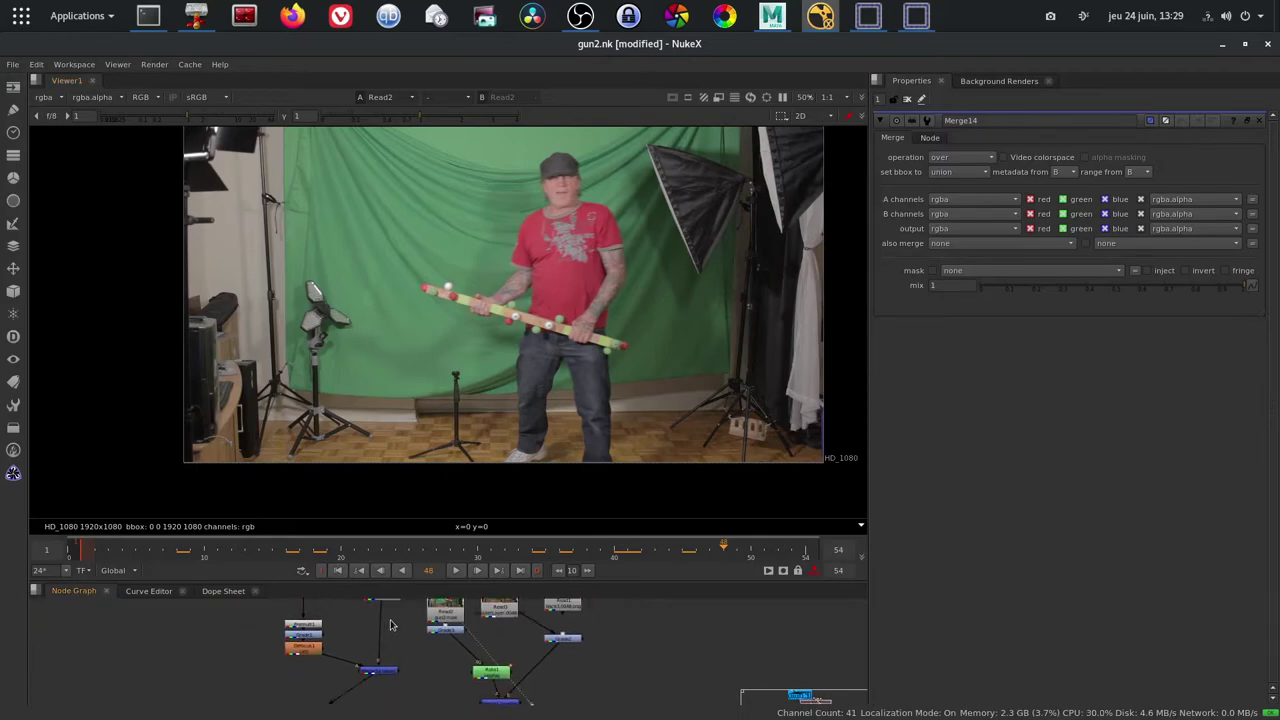
click(491, 659)
key(1)
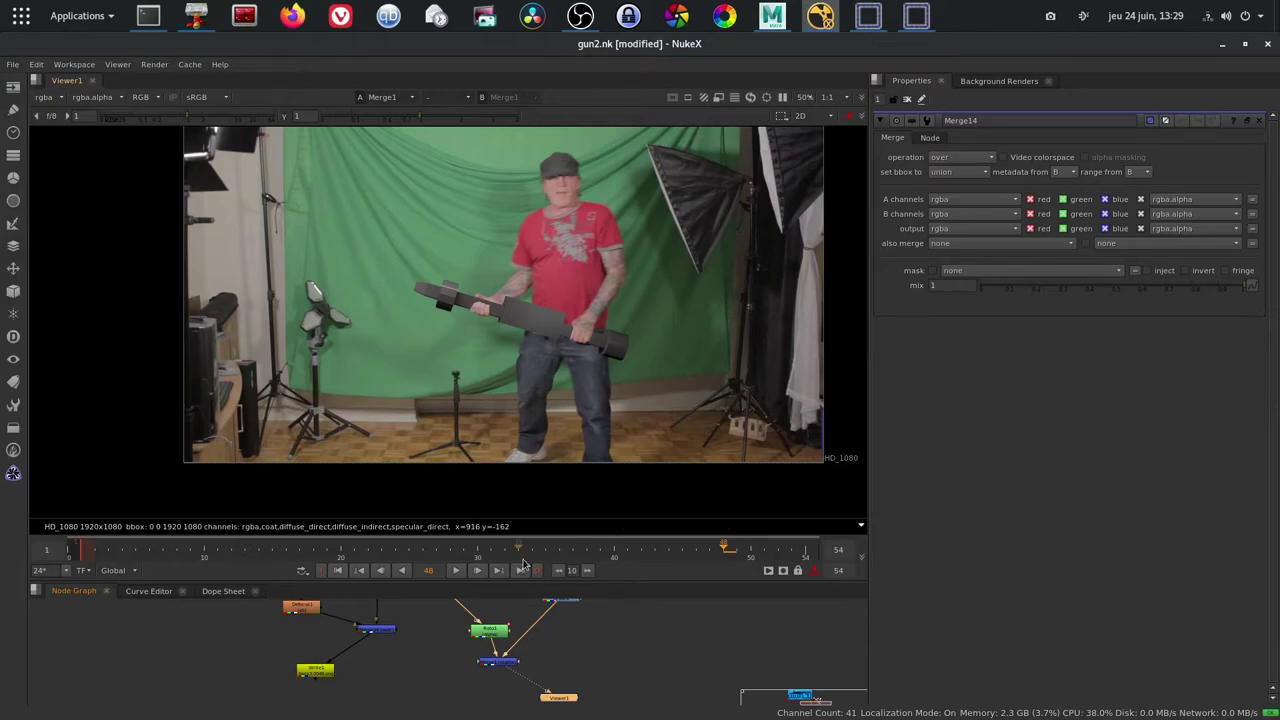
click(378, 550)
drag(378, 550, 380, 570)
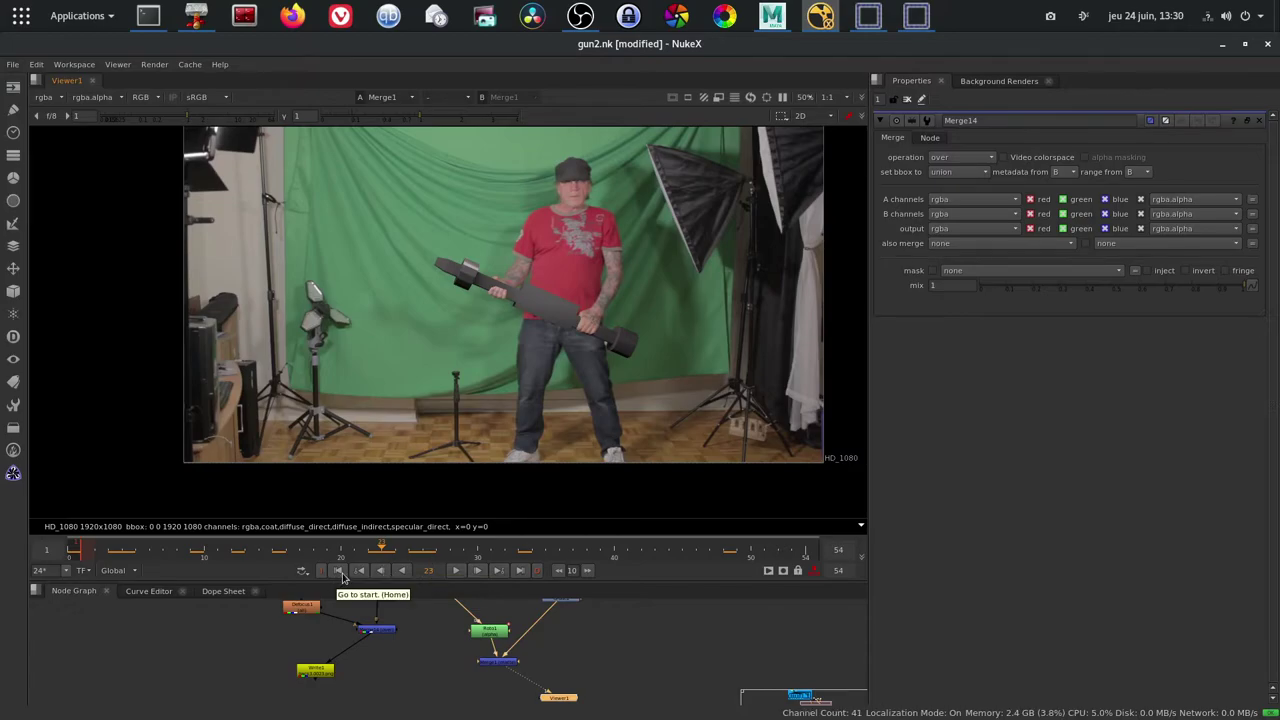
Rewind to the first frame and play the Merge1 gun composite forwards
click(337, 570)
click(456, 572)
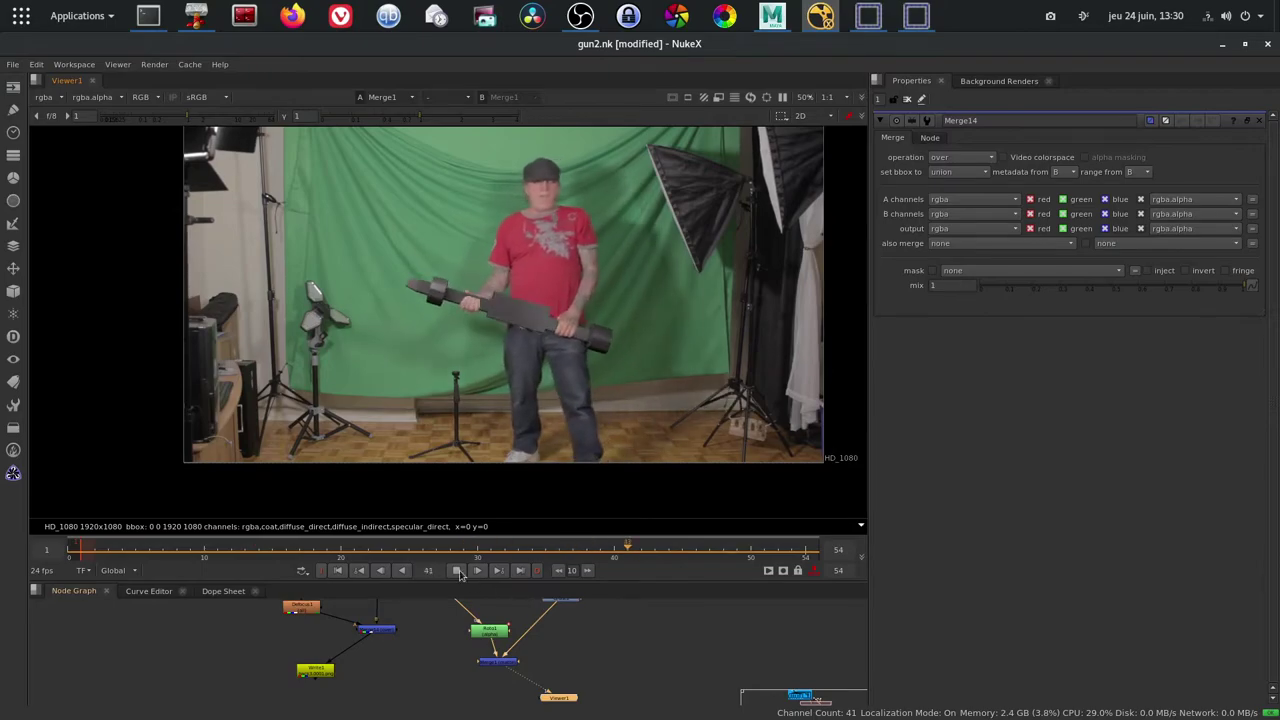
Display the Read2 raw pole footage in the viewer
middle_drag(443, 640, 493, 685)
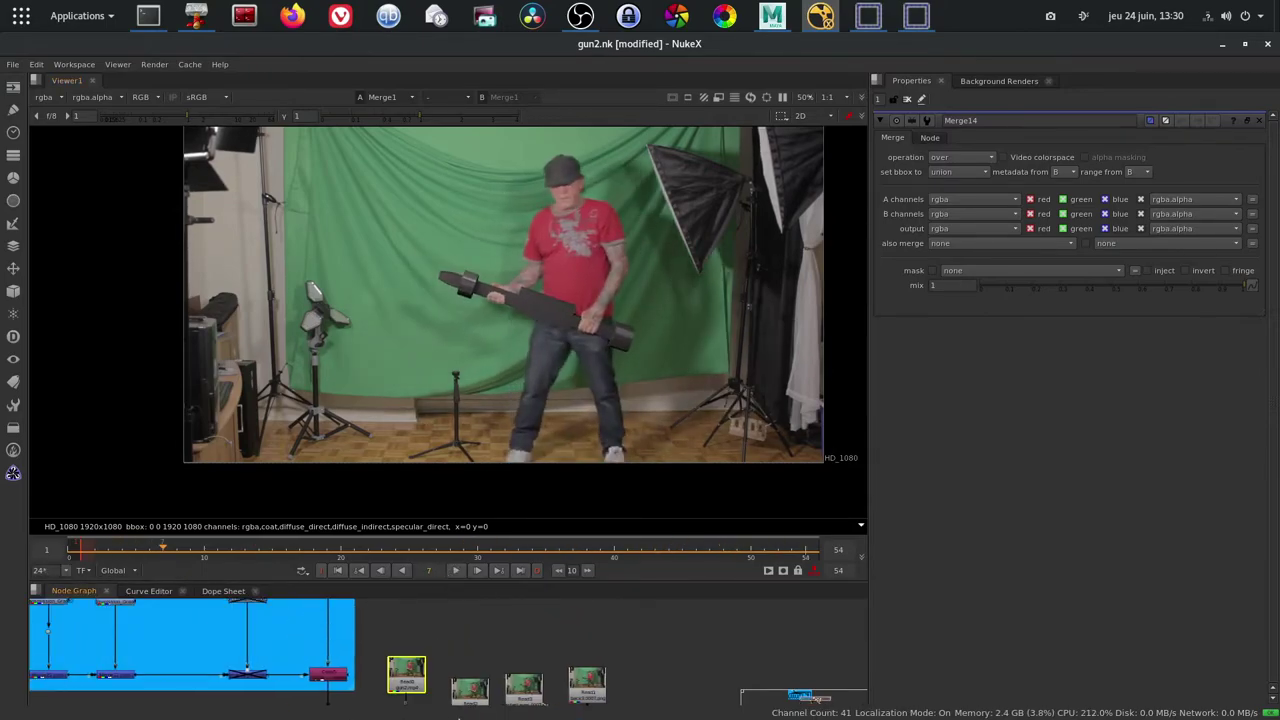
click(505, 613)
key(1)
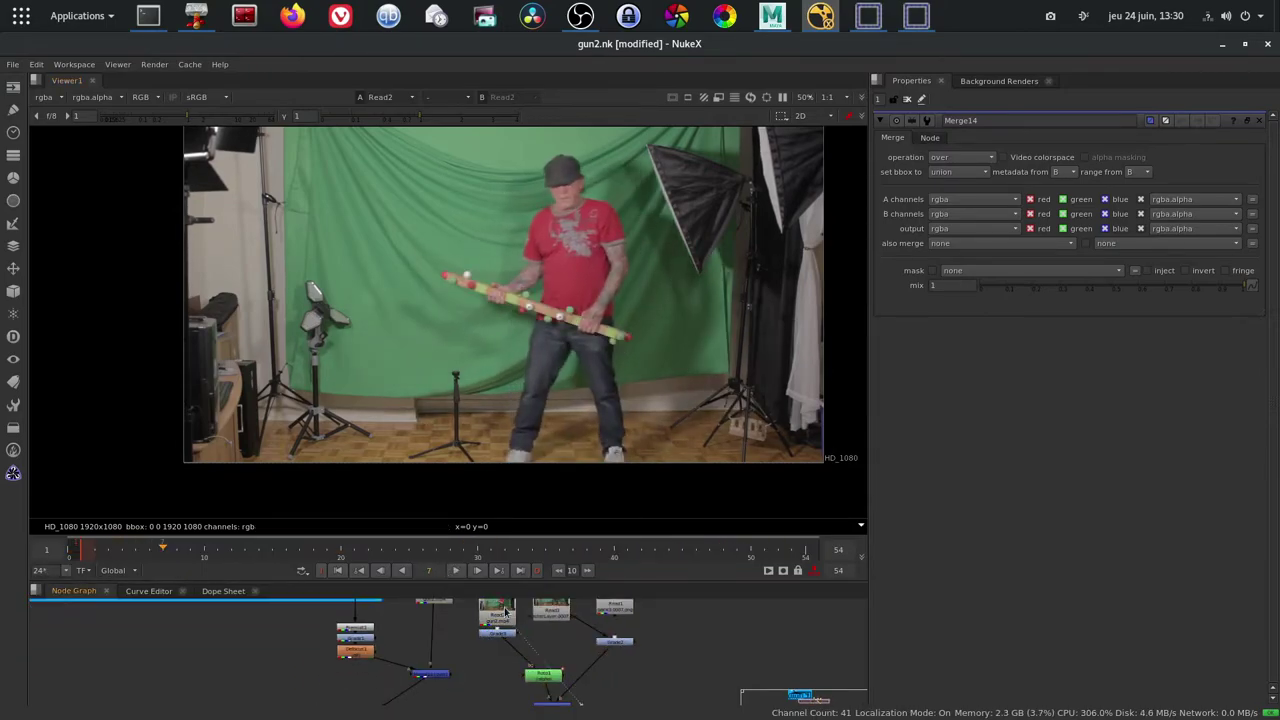
Zoom in and out around the baton to inspect its tracking markers
scroll(521, 434, up, 3)
scroll(521, 434, down, 2)
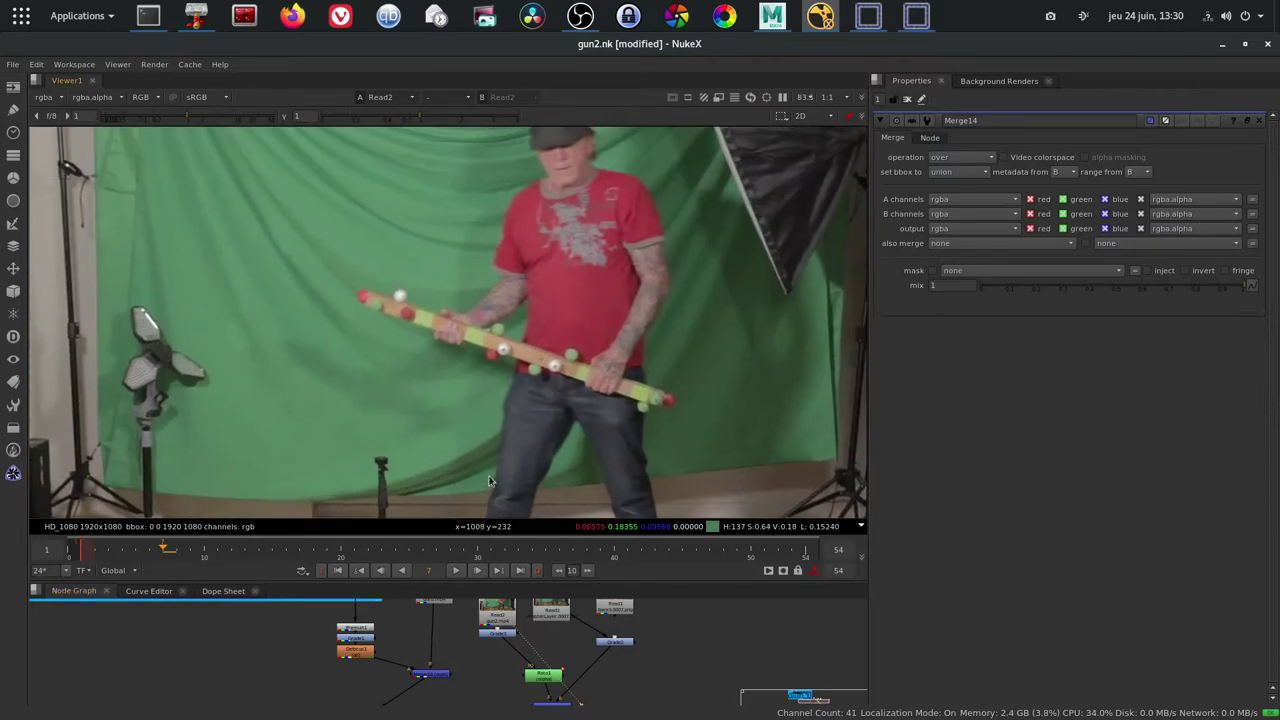
scroll(488, 470, up, 4)
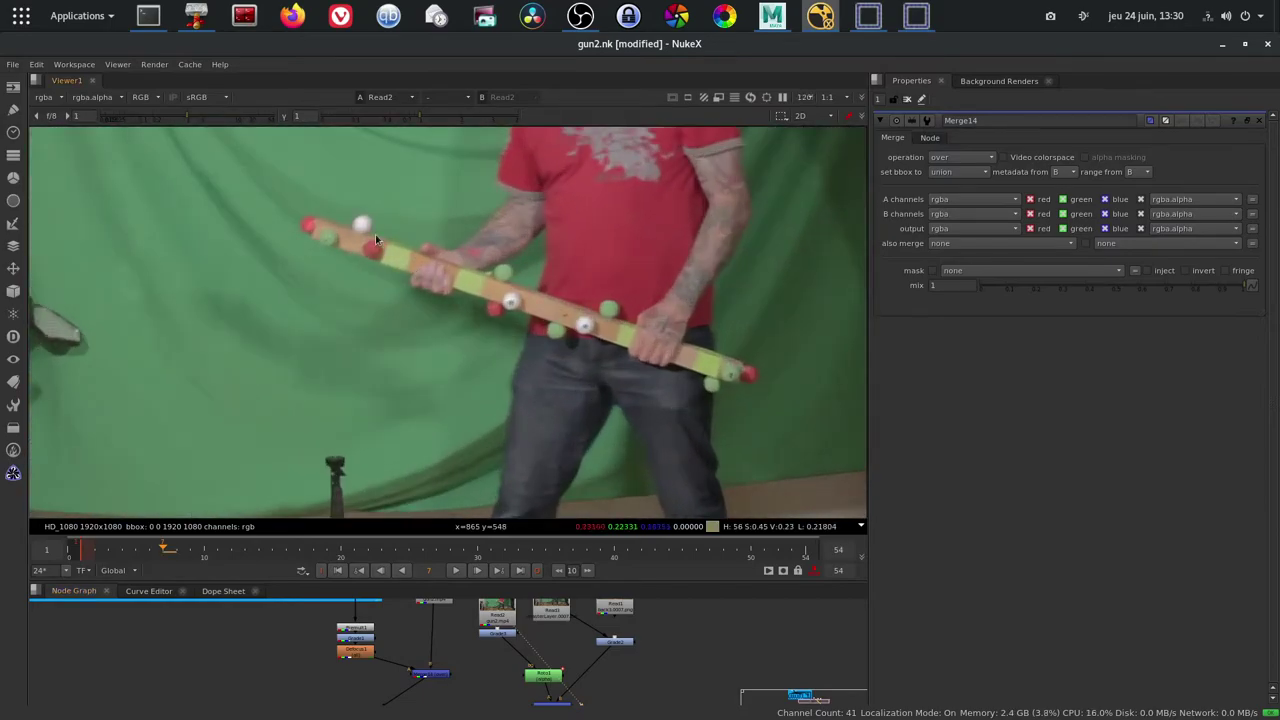
scroll(375, 234, down, 2)
scroll(357, 234, down, 1)
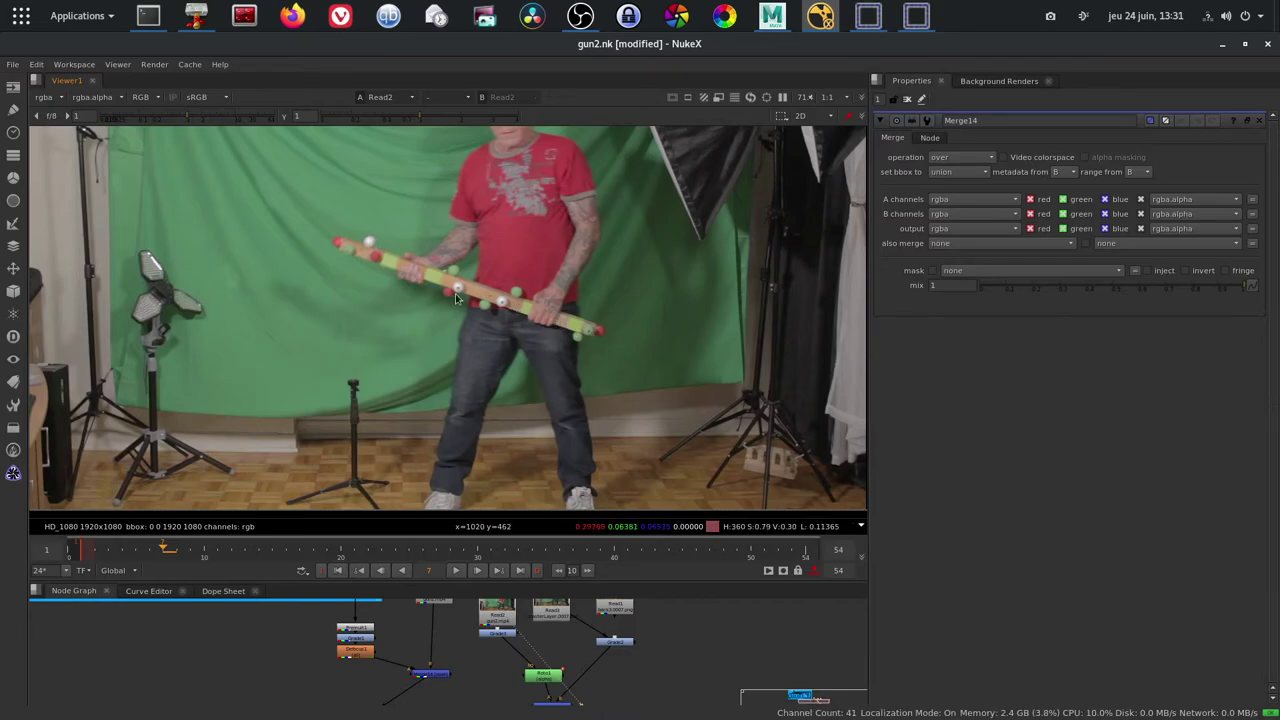
middle_drag(588, 713, 604, 641)
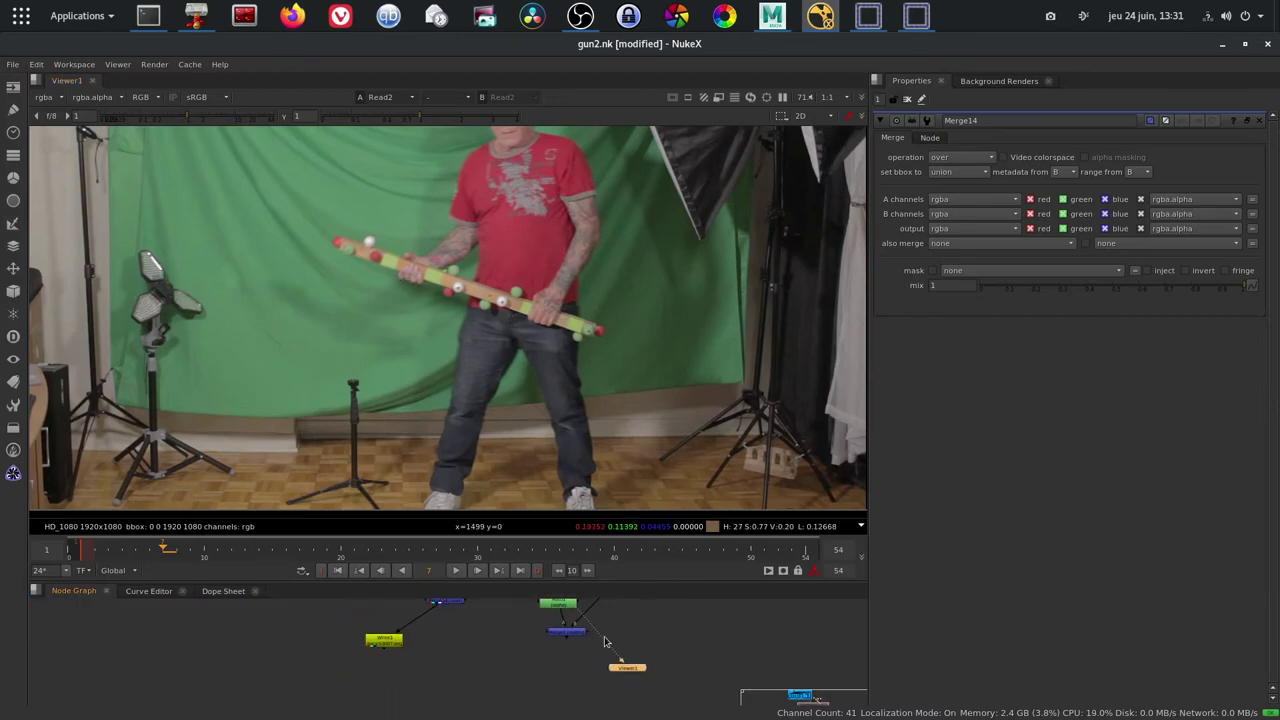
click(563, 633)
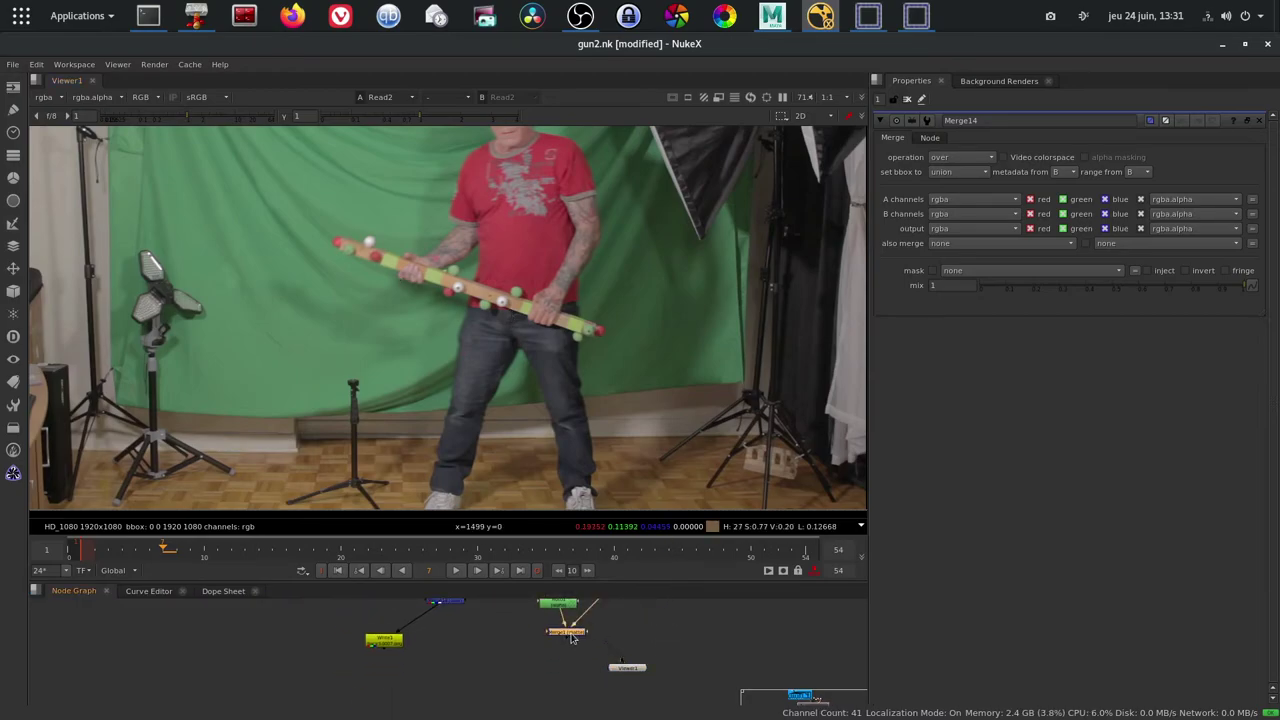
key(1)
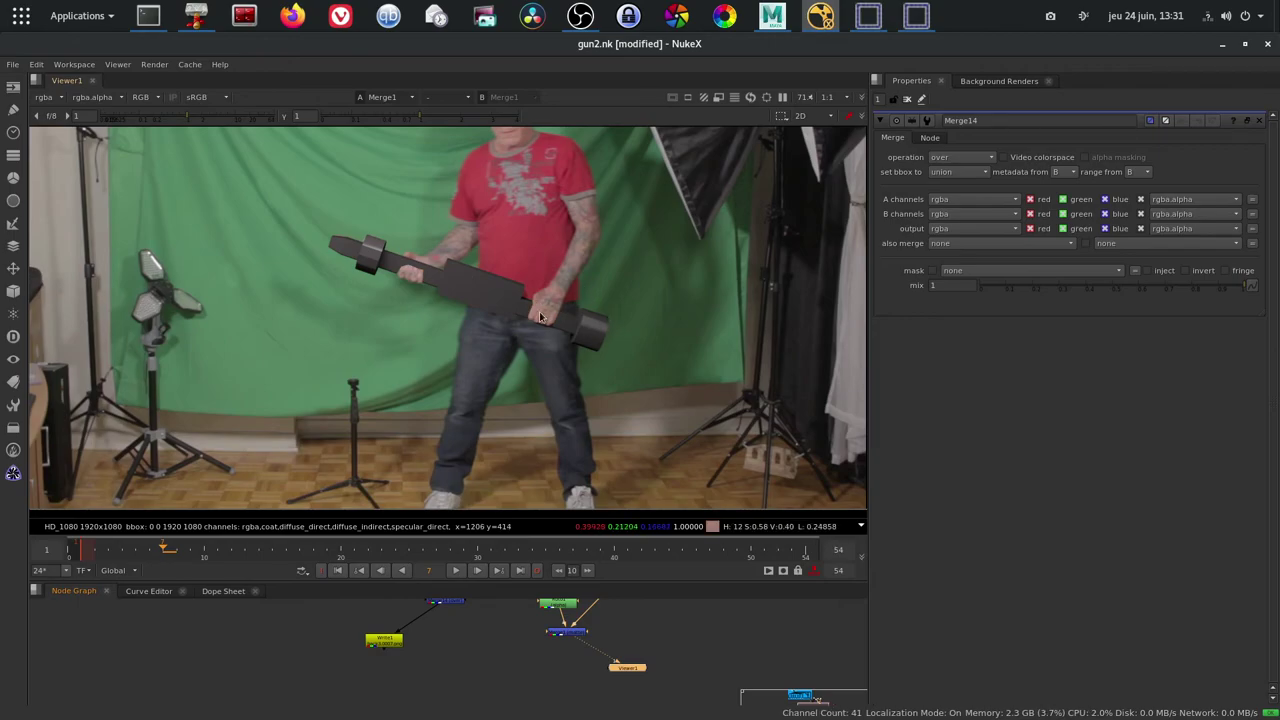
scroll(500, 680, up, 3)
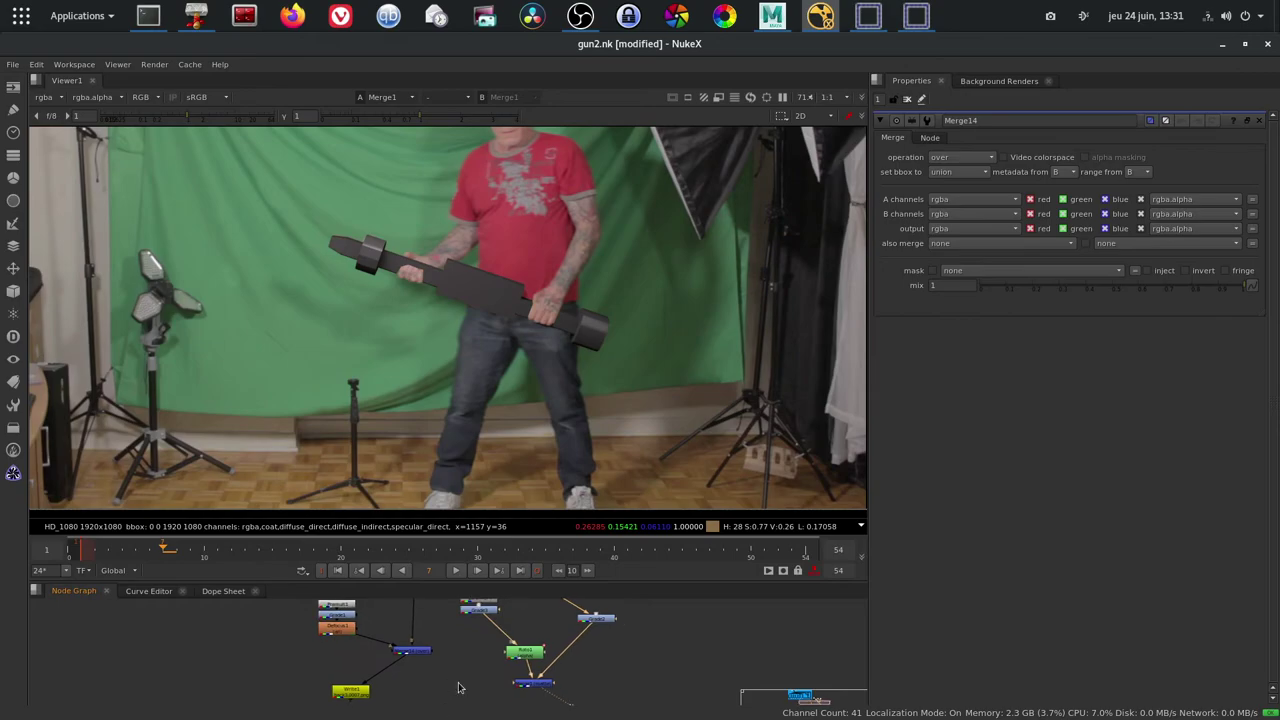
click(476, 617)
key(1)
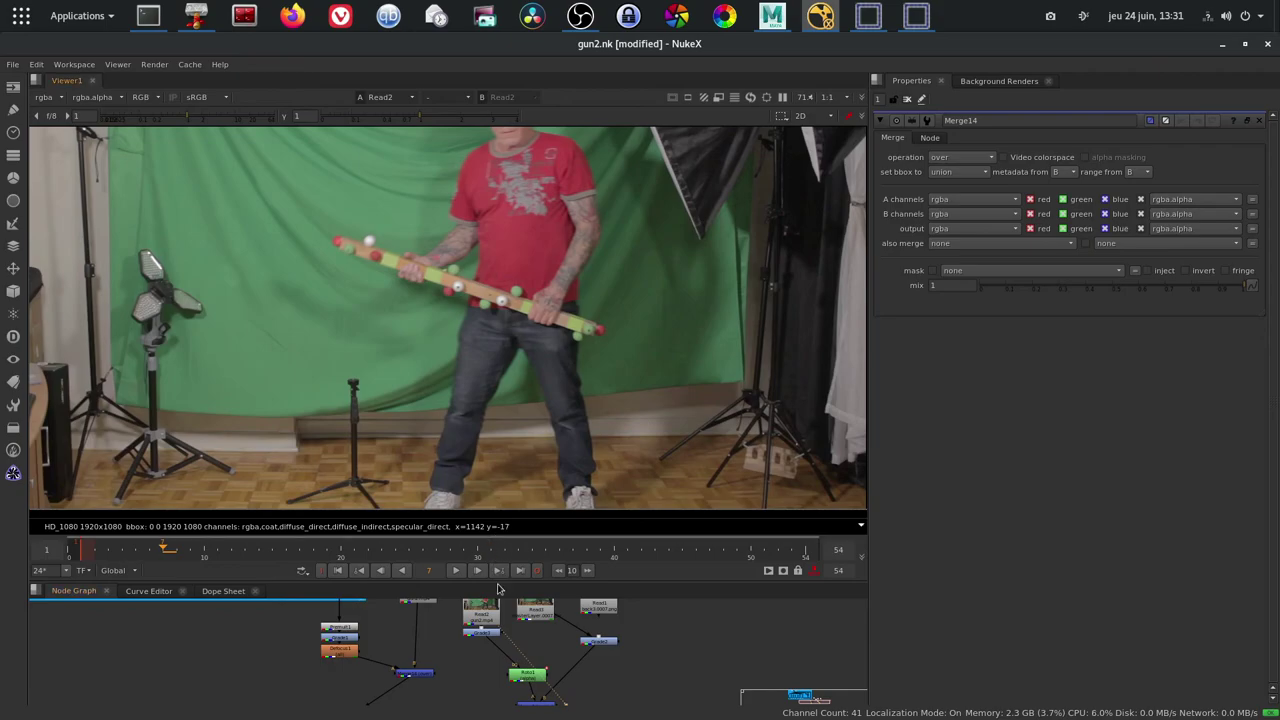
View the Merge1 composite, scrub to frame 52, then play it from the first frame
drag(498, 588, 498, 558)
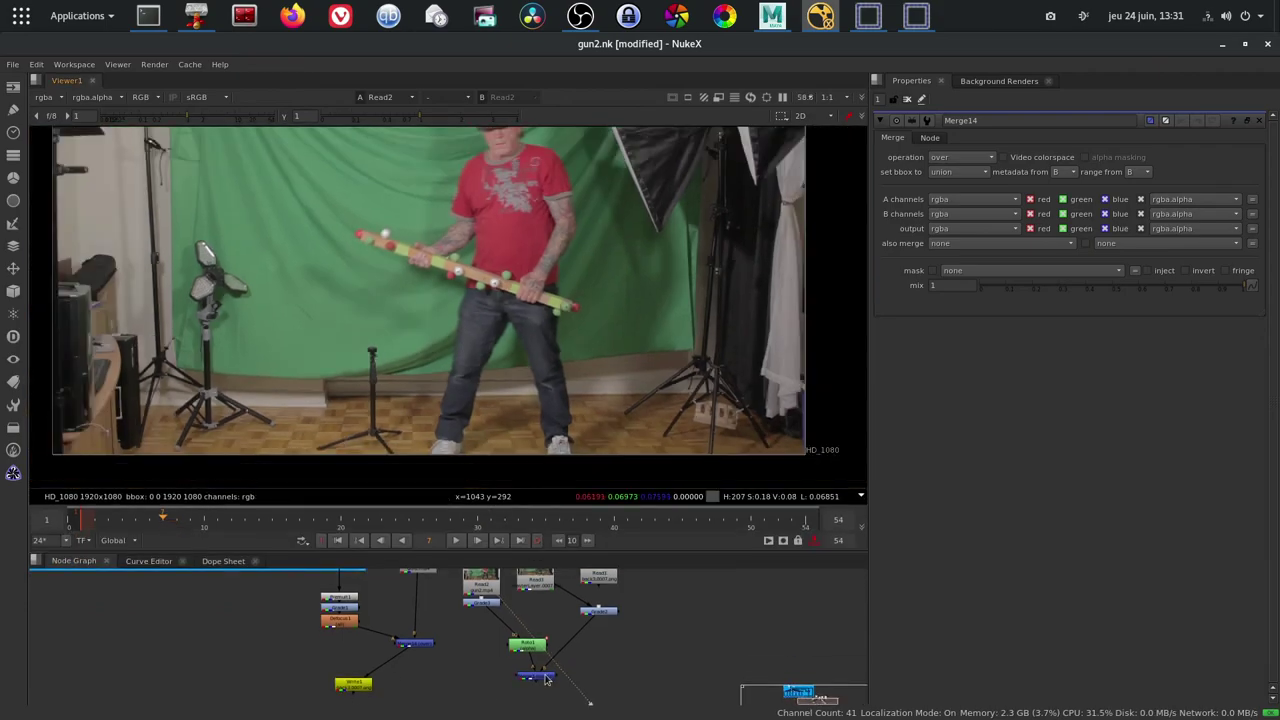
click(535, 677)
key(1)
scroll(487, 383, down, 2)
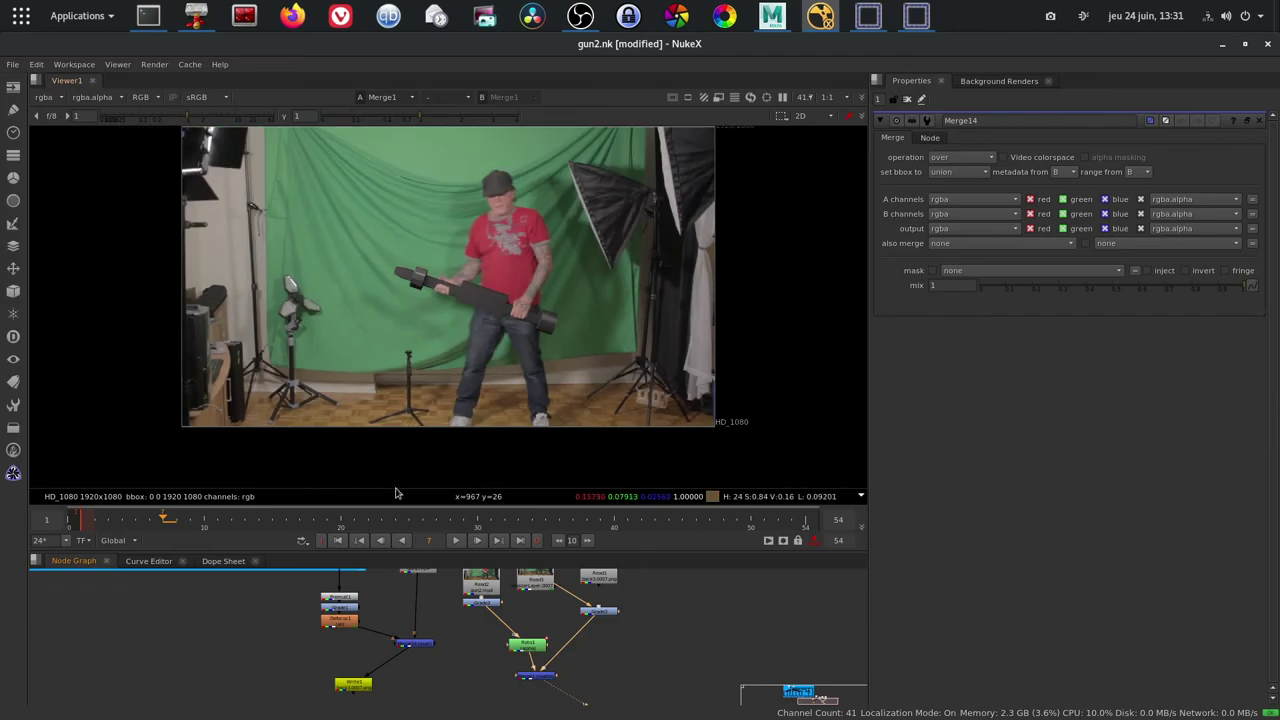
mouse_move(272, 529)
mouse_down()
mouse_move(779, 503)
mouse_move(102, 524)
mouse_up()
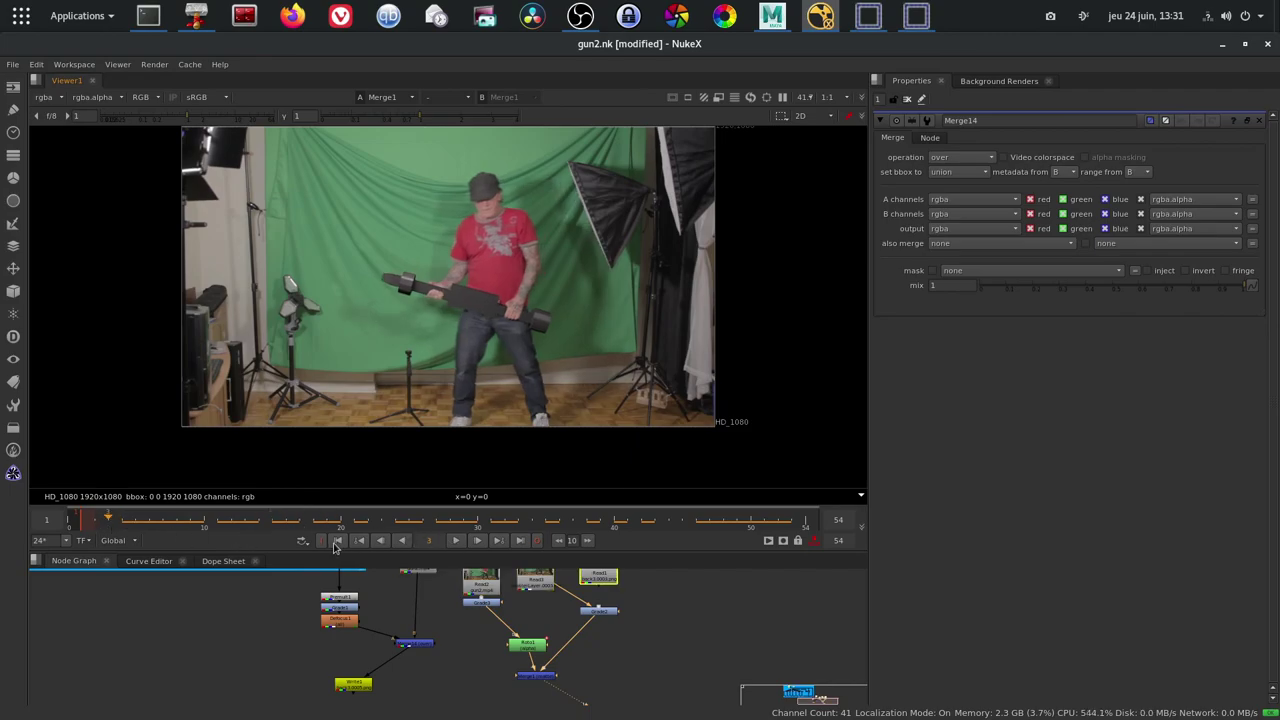
click(457, 545)
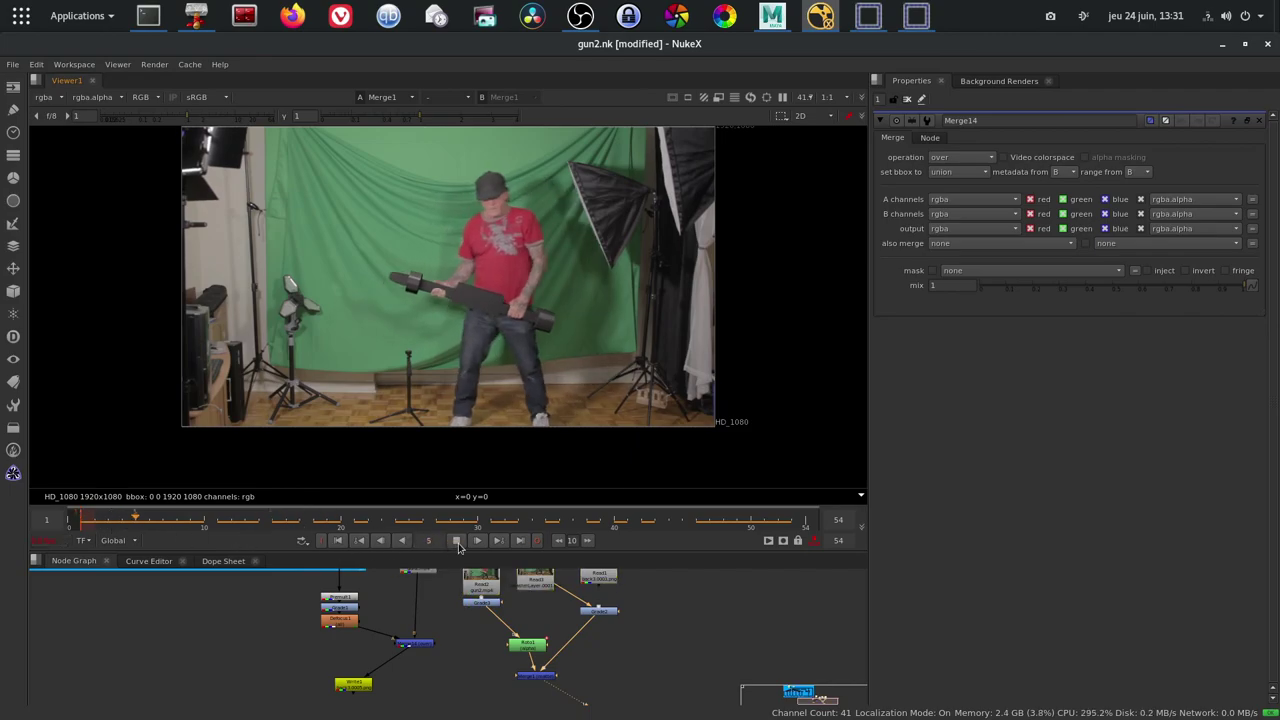